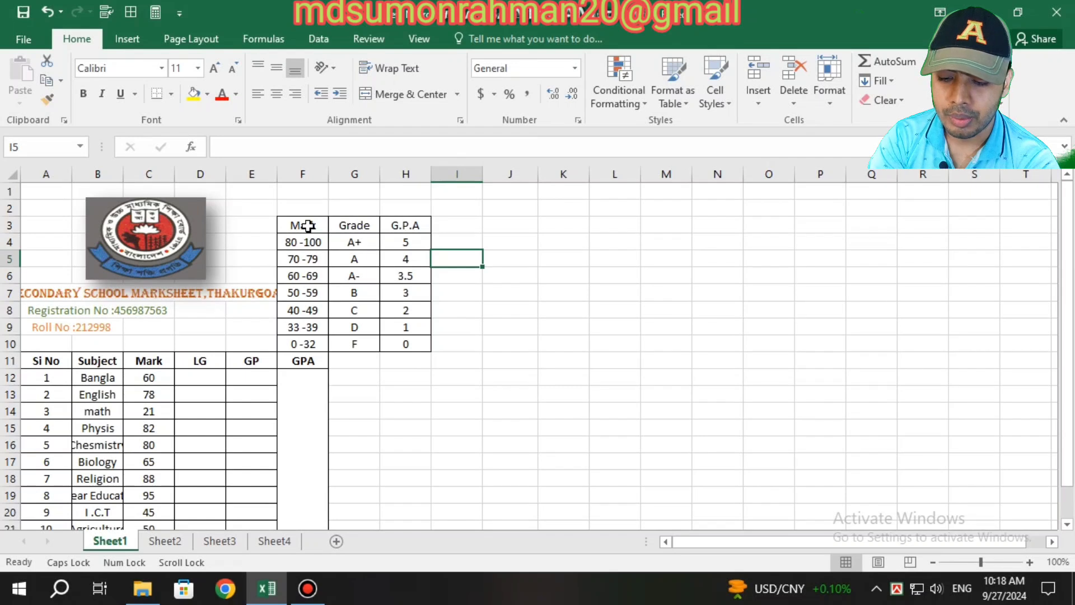
pyautogui.moveTo(307, 224); pyautogui.dragTo(396, 340)
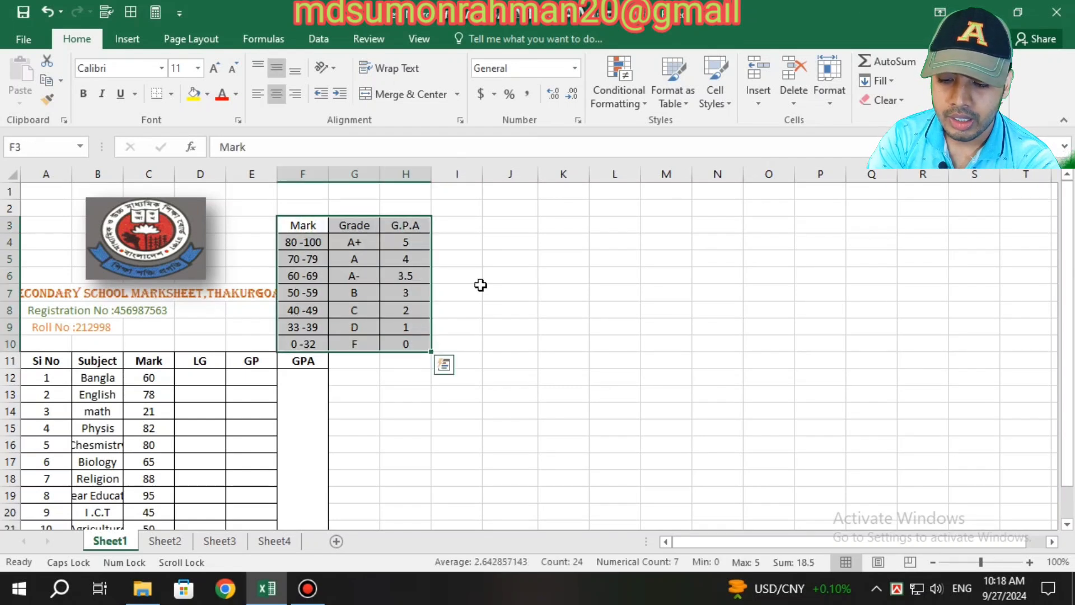
pyautogui.click(487, 245)
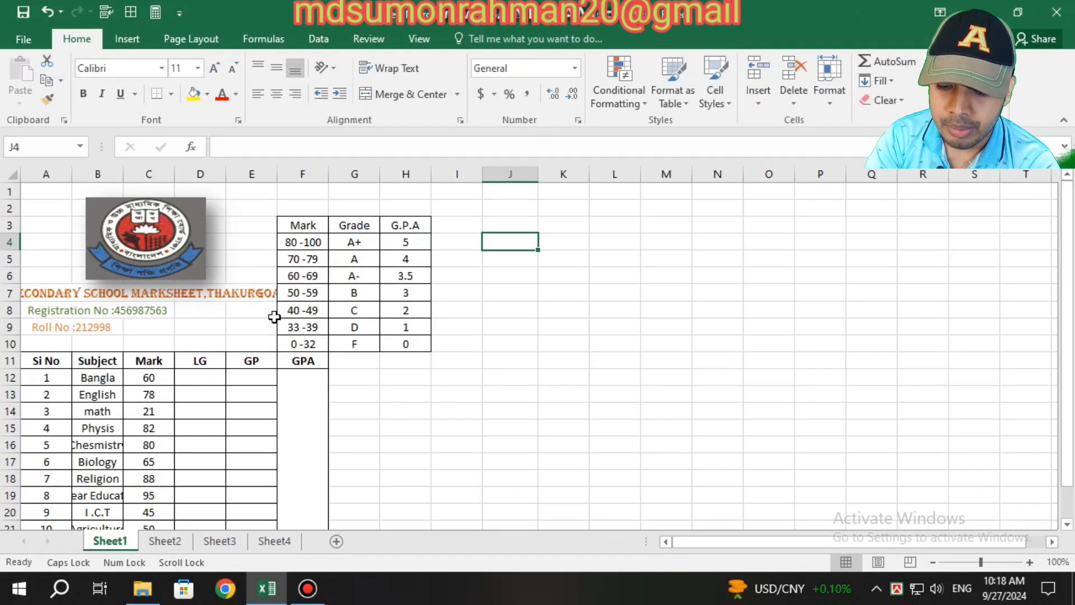
pyautogui.click(203, 375)
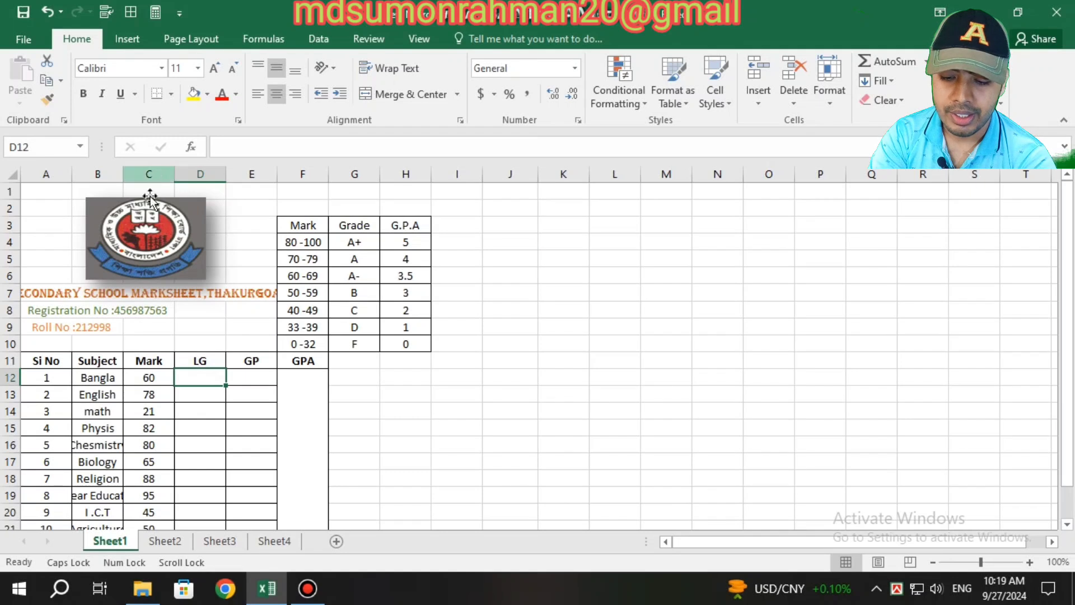
pyautogui.click(153, 379)
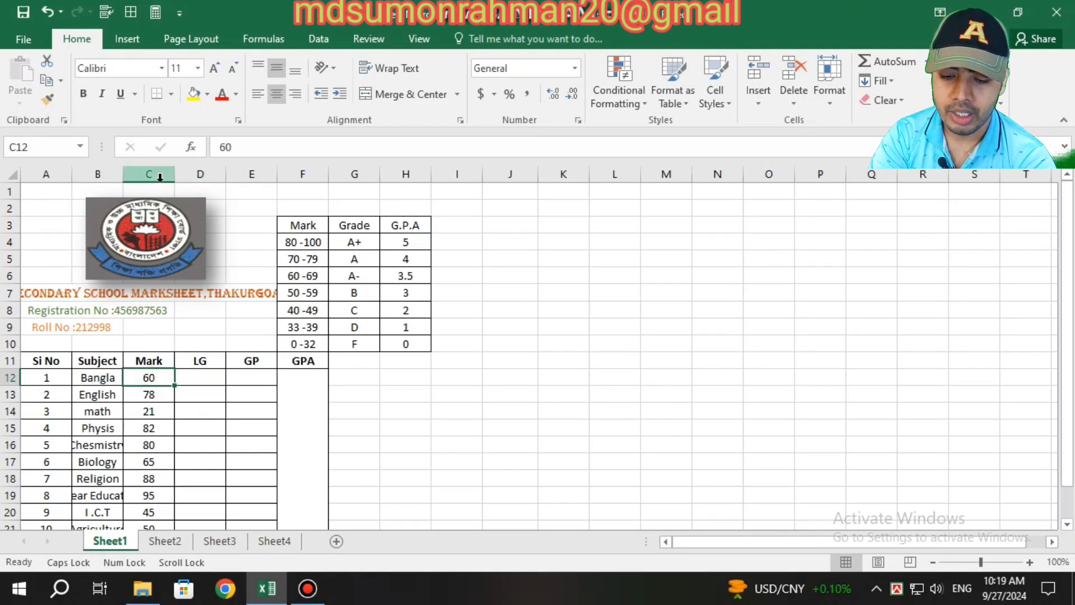
# Begin an IF formula in cell D12 for Bangla's letter grade that returns "A+" when C12>=80.
pyautogui.click(188, 378)
pyautogui.doubleClick(194, 378)
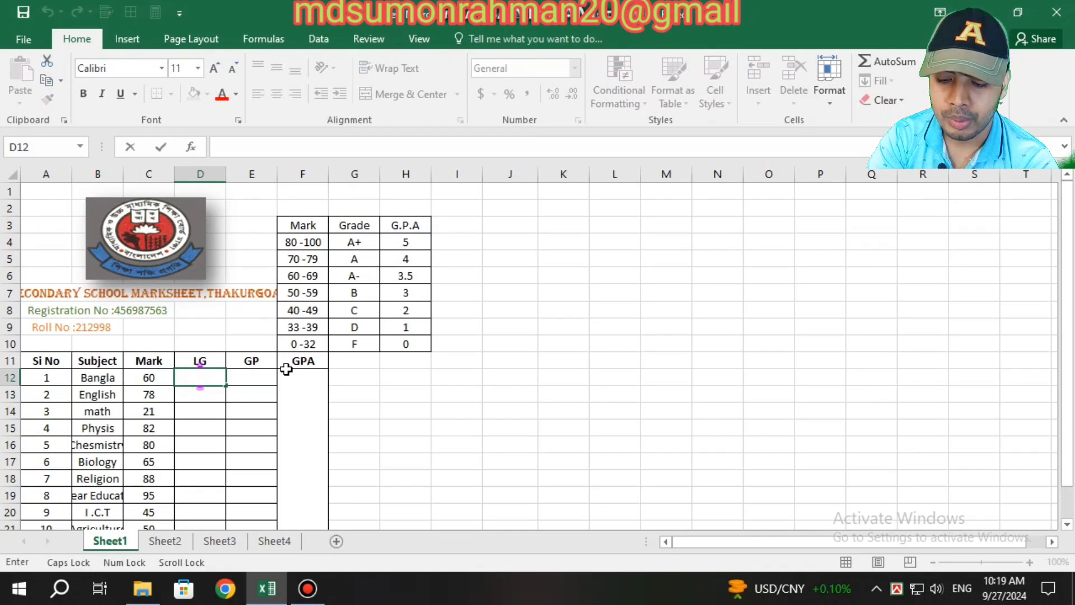
pyautogui.write('=')
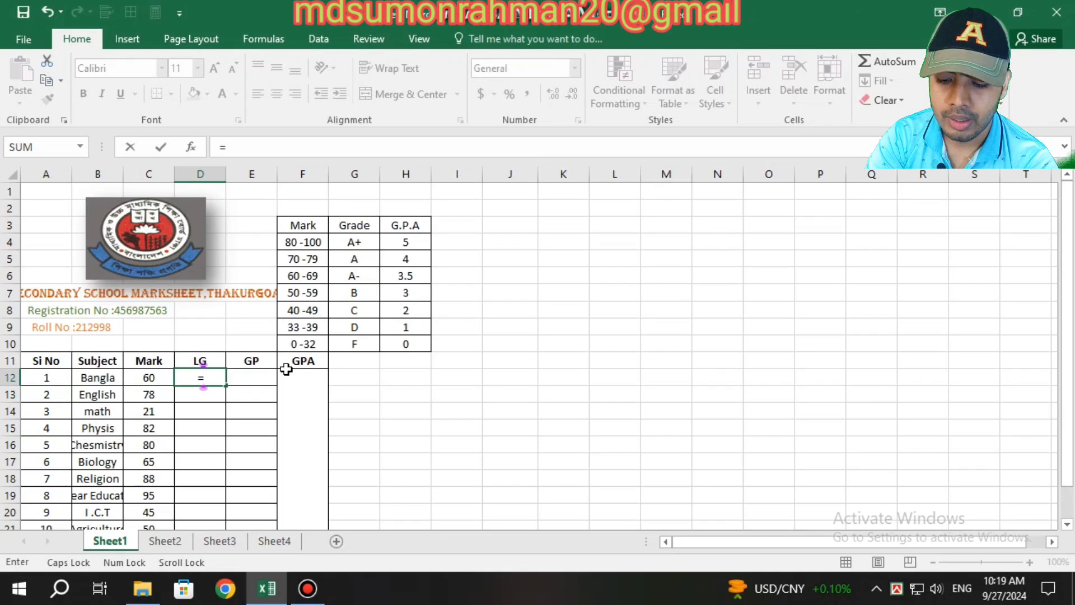
pyautogui.write('IF')
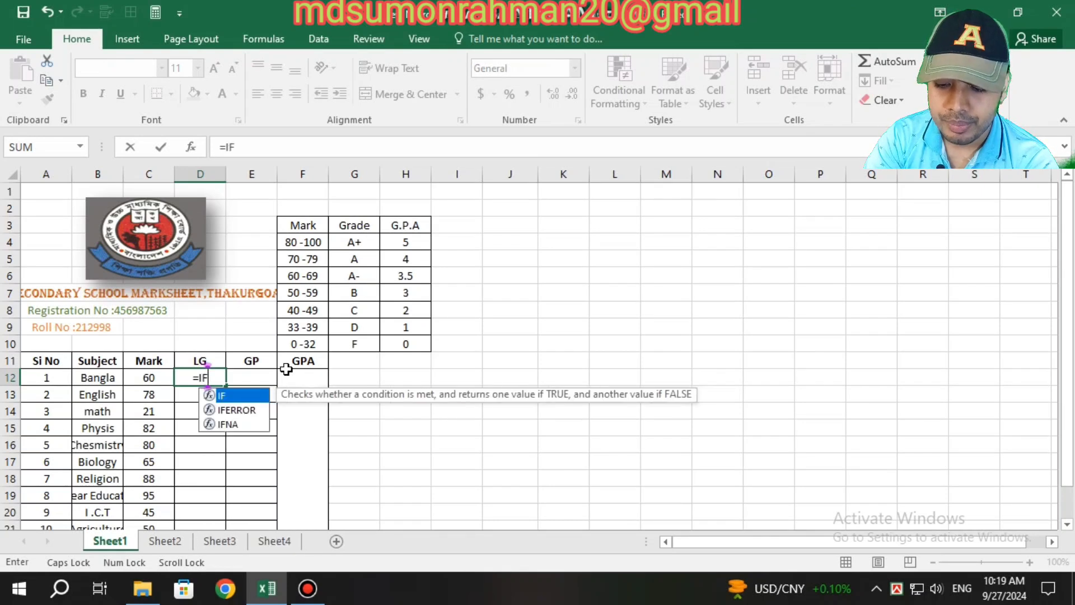
pyautogui.write('(')
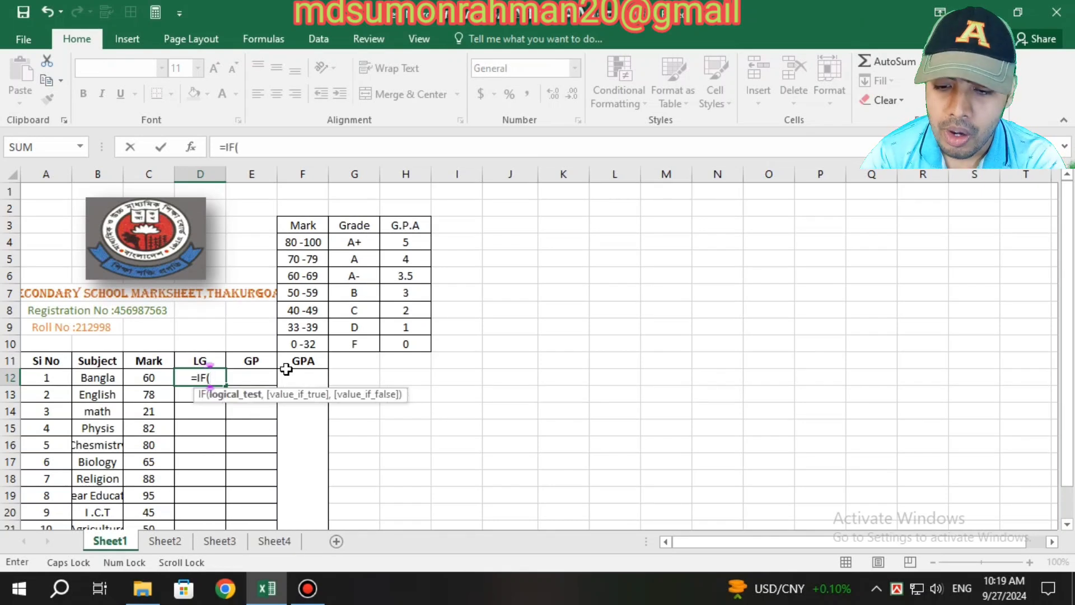
pyautogui.write('C12')
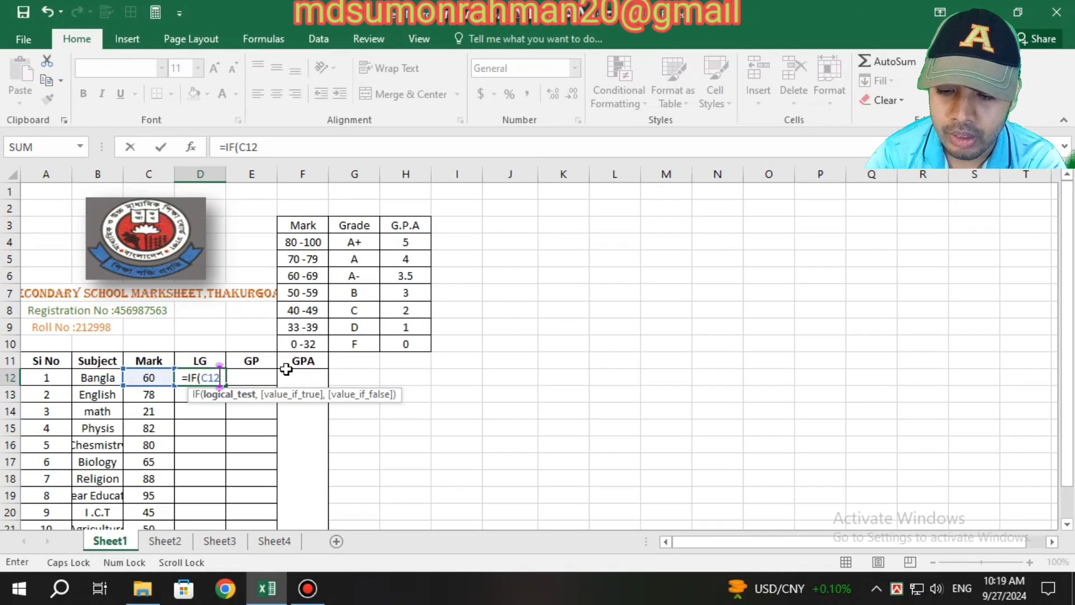
pyautogui.write('>')
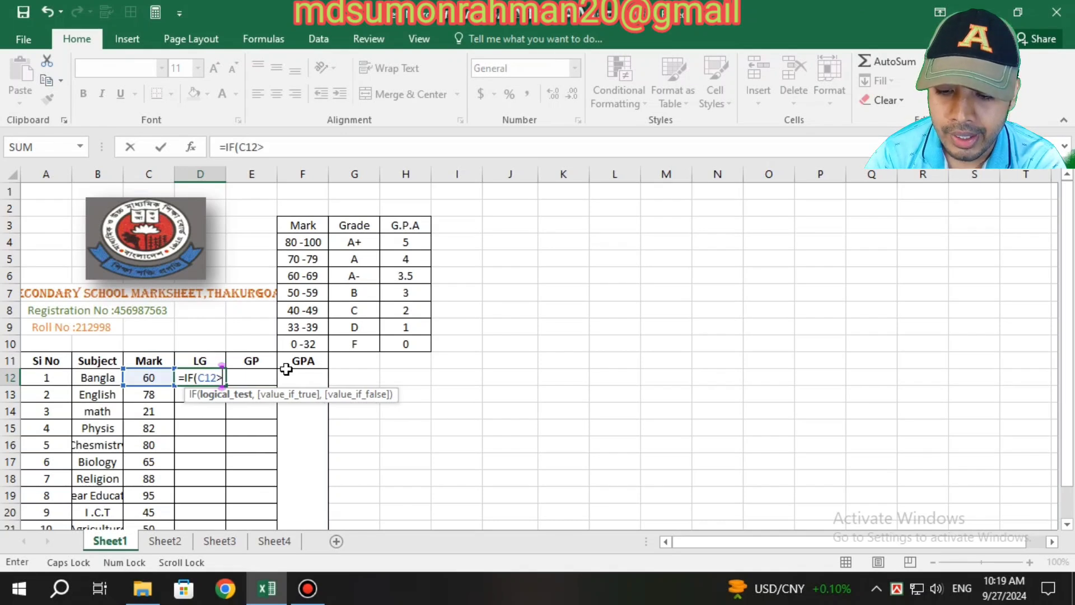
pyautogui.write('=')
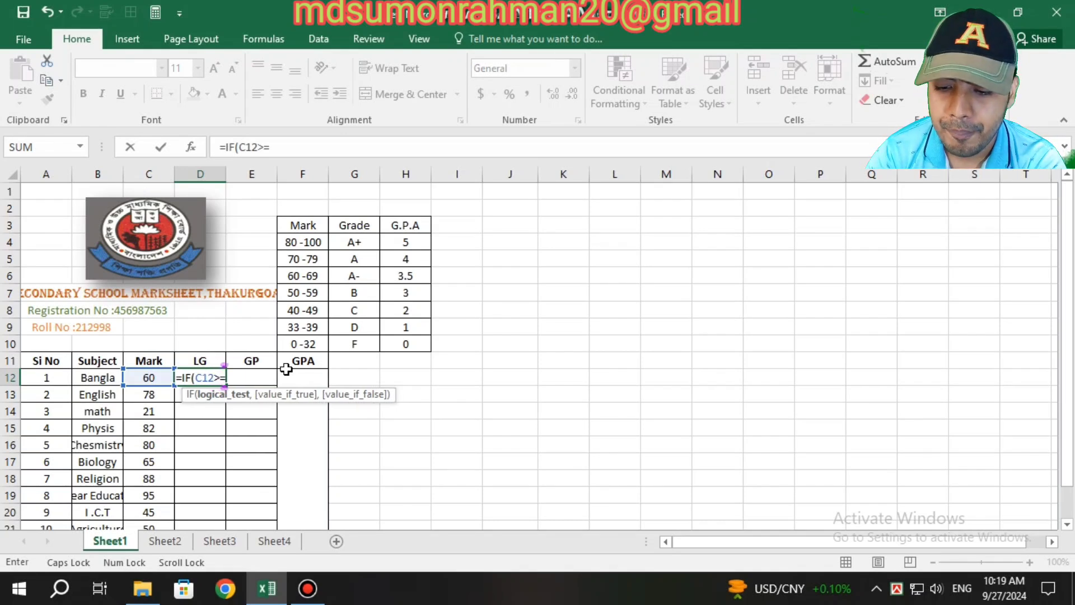
pyautogui.write('80,')
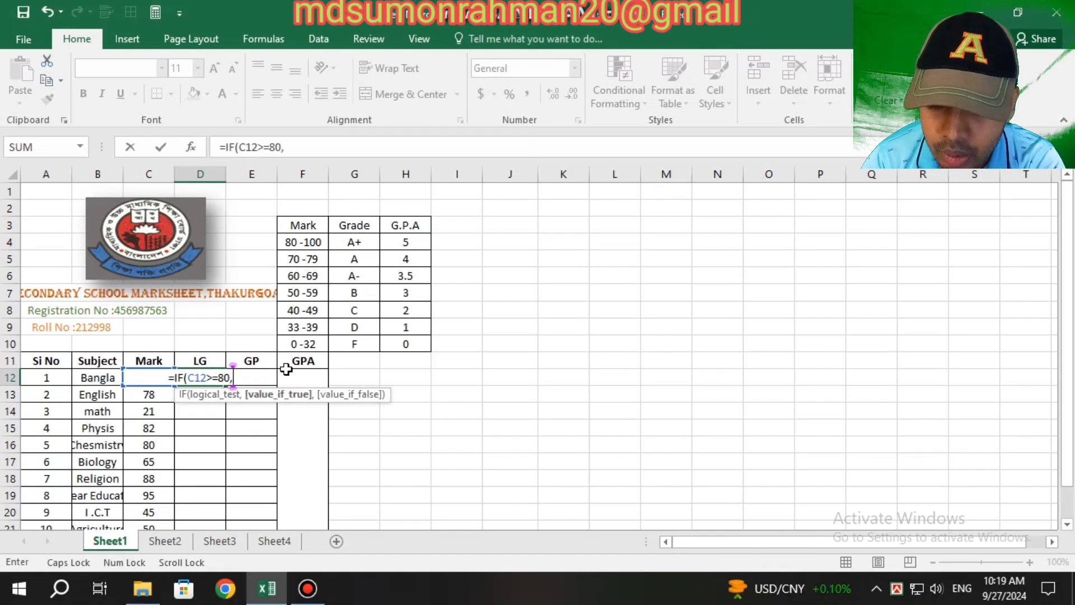
pyautogui.write('"')
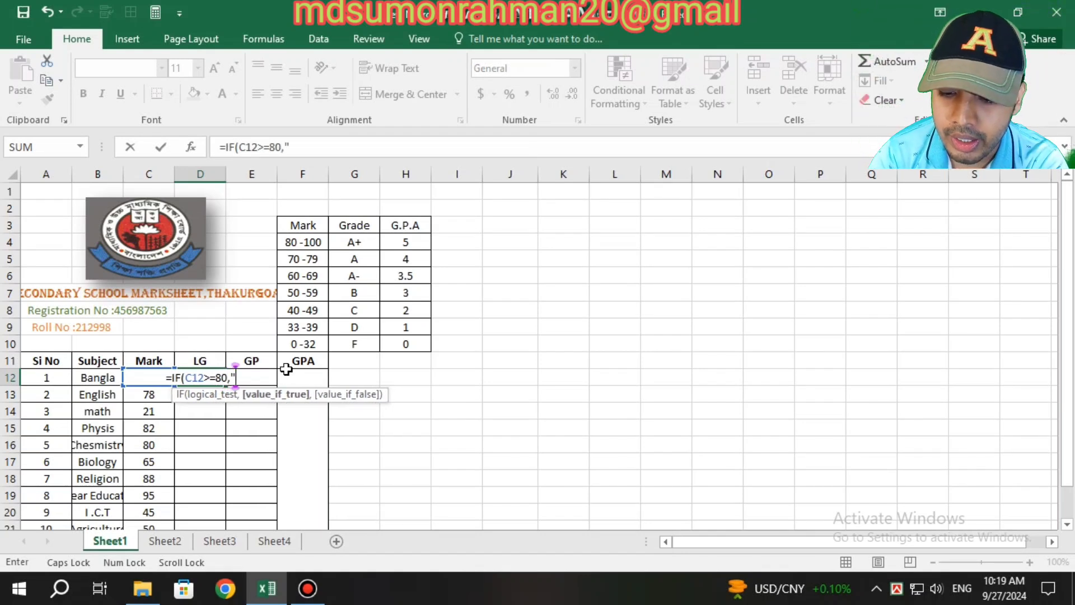
pyautogui.write('A+",')
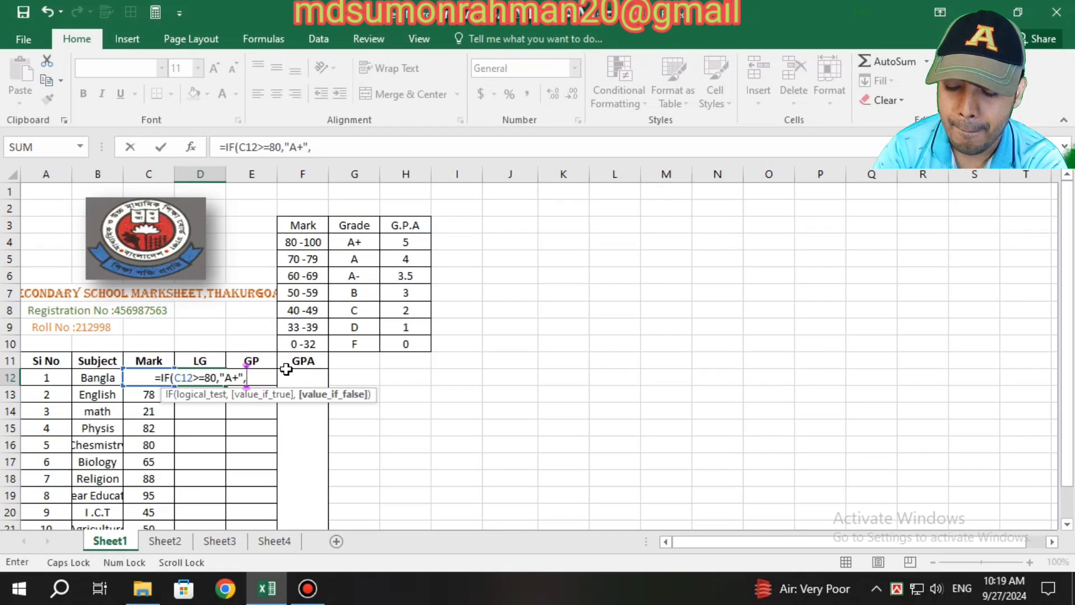
# Nest a second IF in the D12 formula as the false case, returning "A" when C12>=70.
pyautogui.write('I')
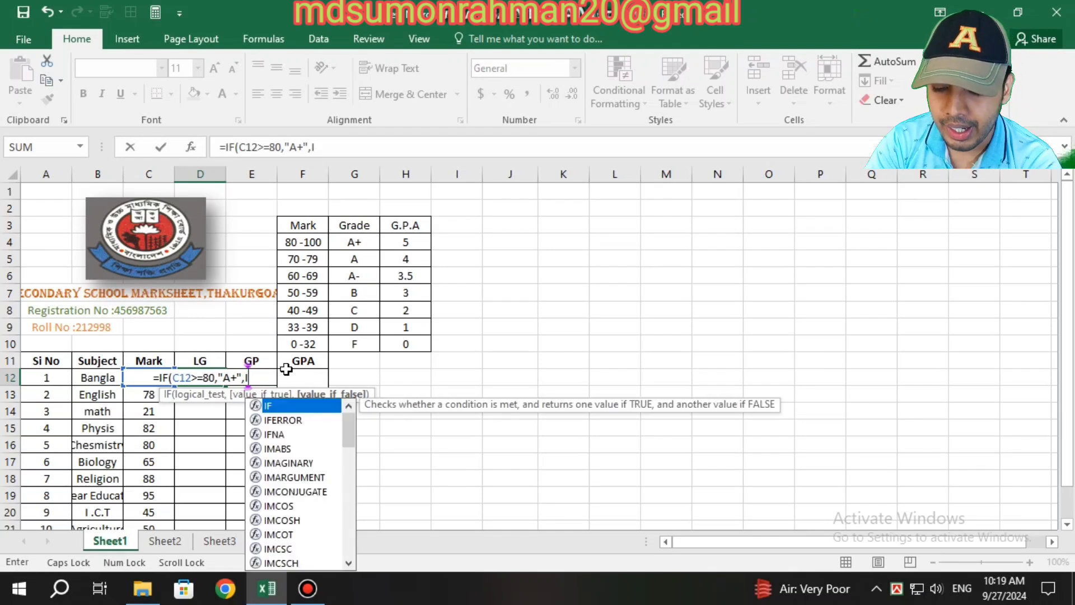
pyautogui.write('F(C')
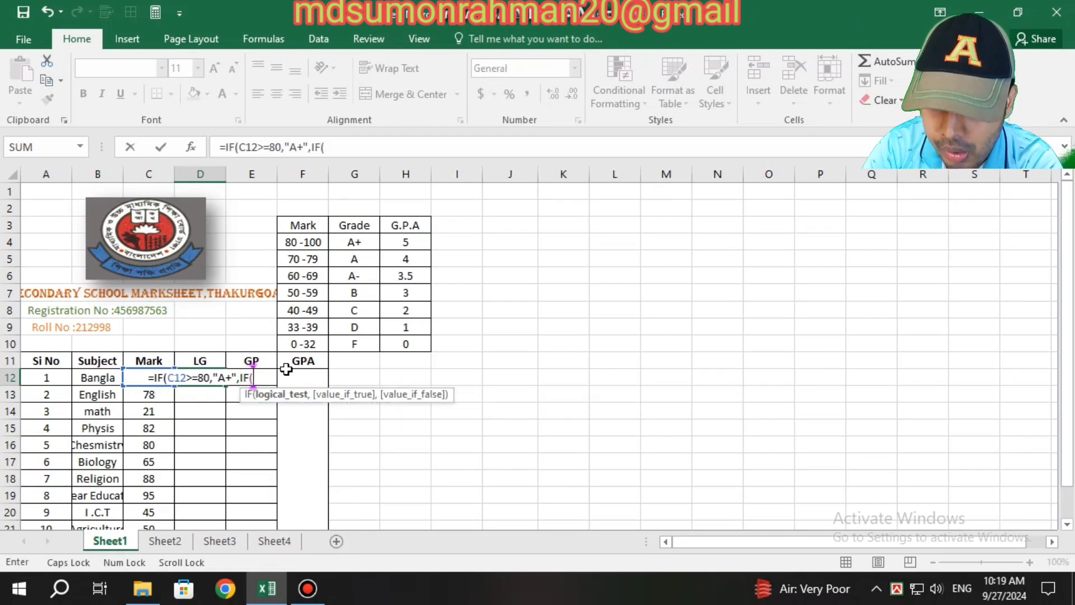
pyautogui.write('12')
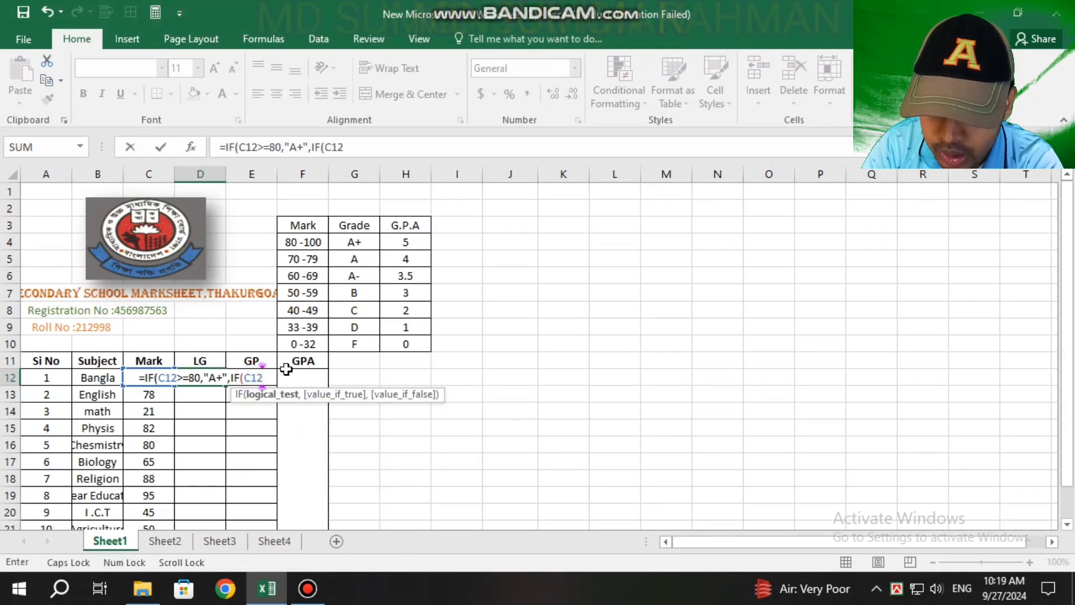
pyautogui.write('>')
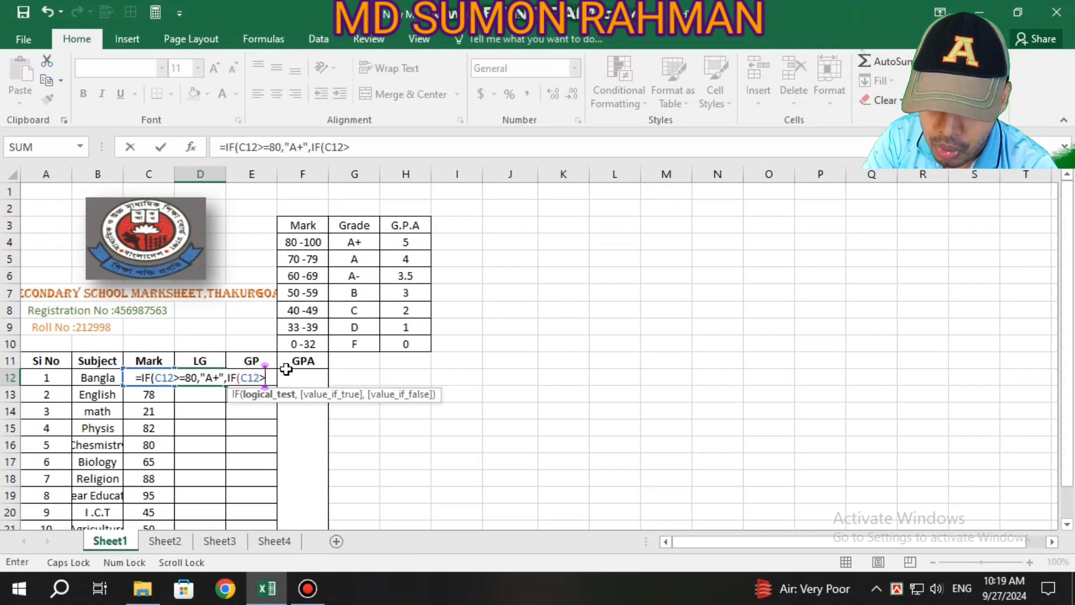
pyautogui.write('=7')
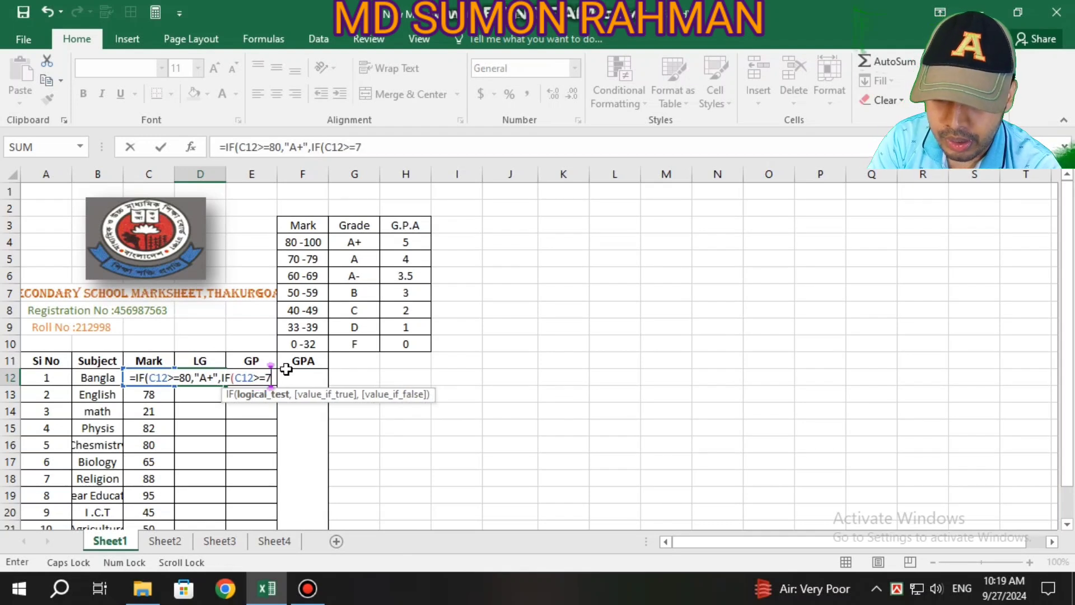
pyautogui.write('0,')
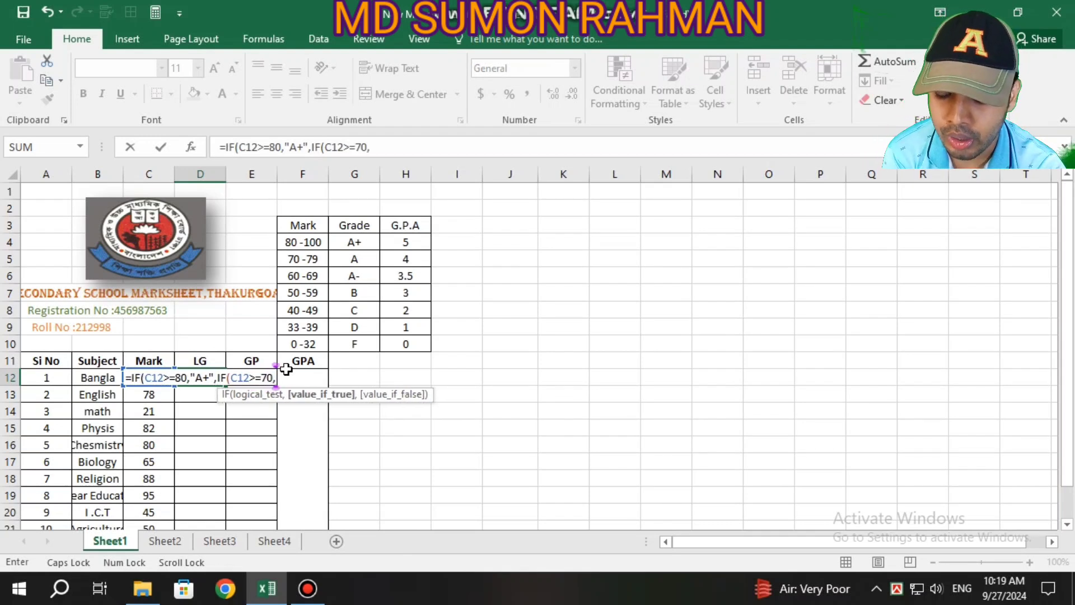
pyautogui.write('"A')
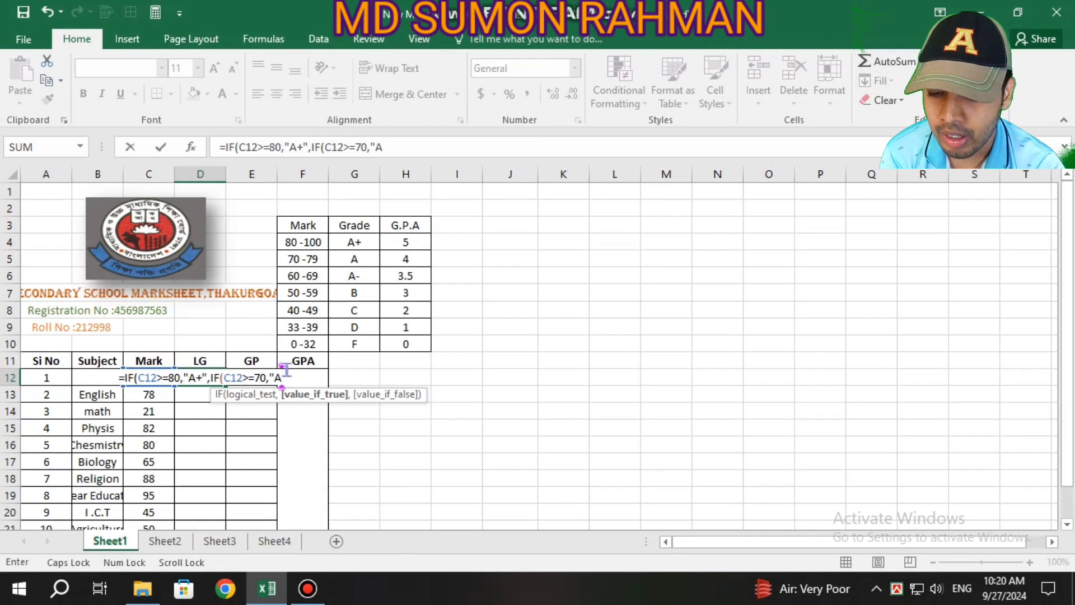
pyautogui.write('",')
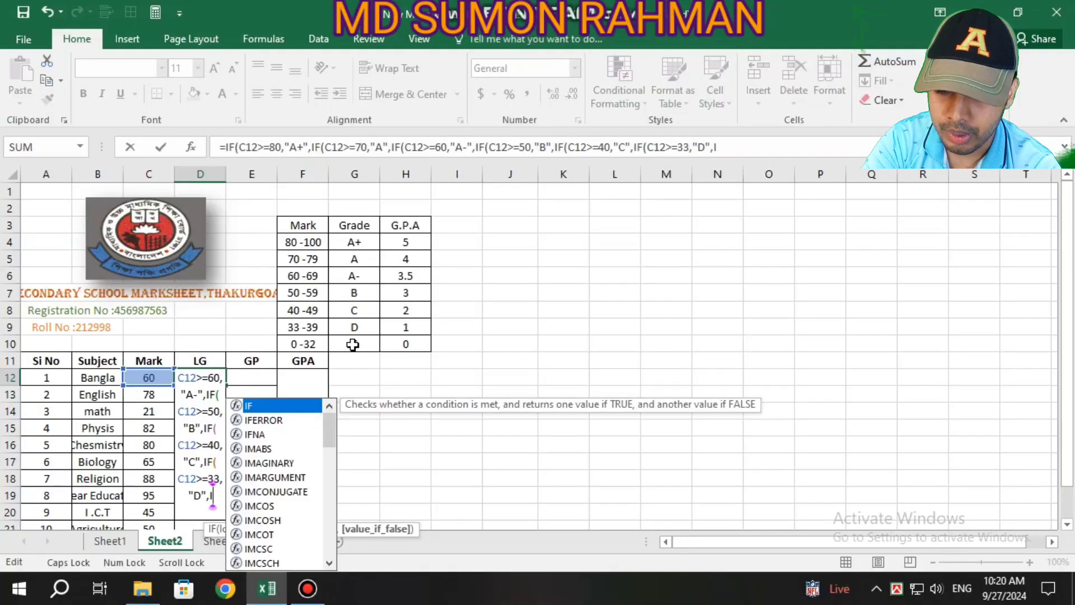
# Add the last nested IF to the D12 formula, returning "F" when C12<33, with an empty false value.
pyautogui.write('F')
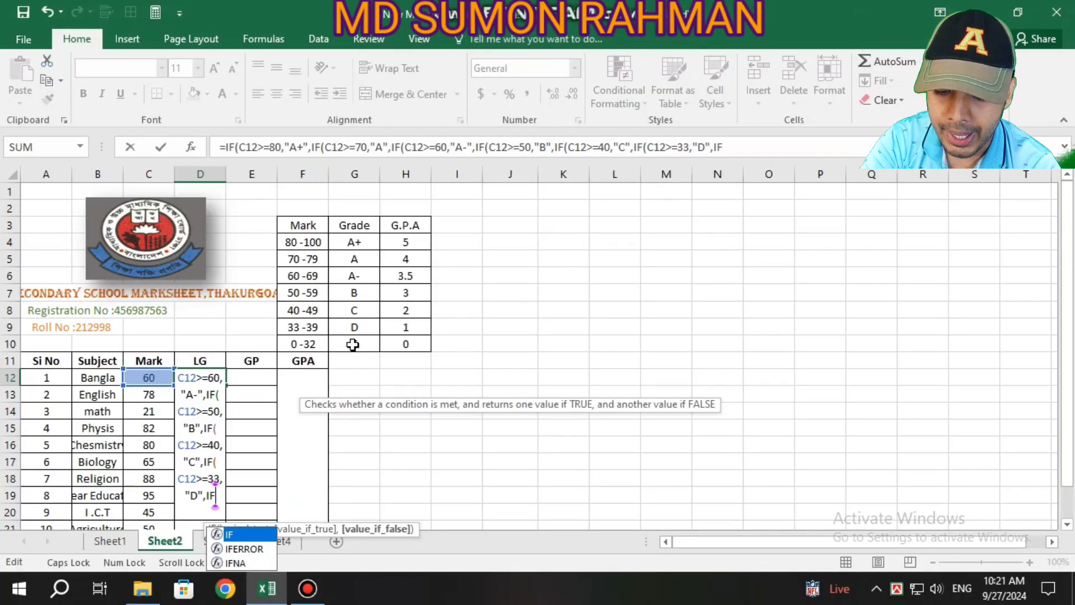
pyautogui.write('(')
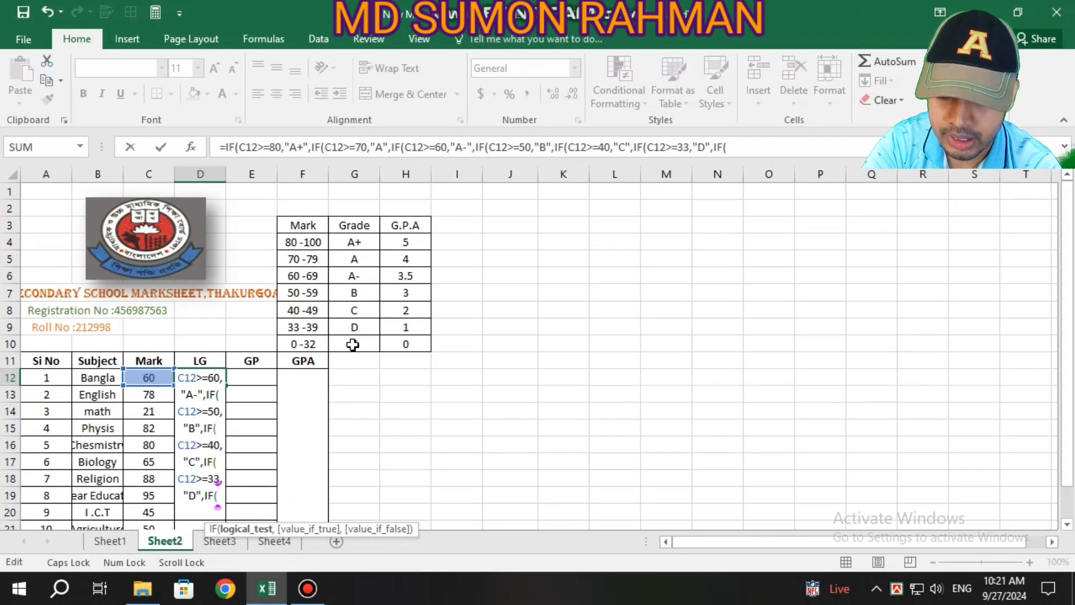
pyautogui.write('C12')
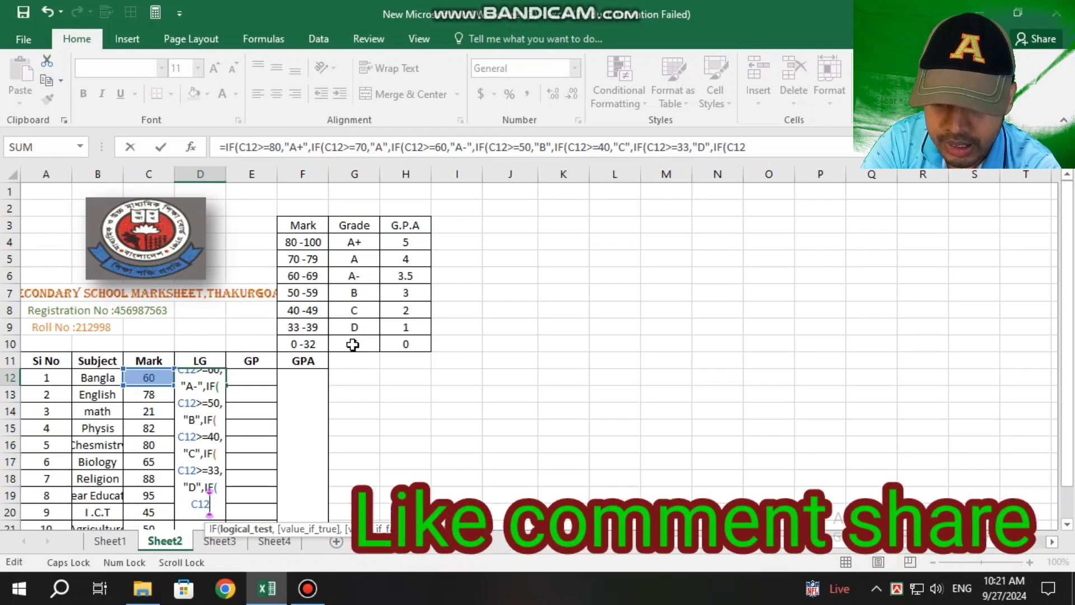
pyautogui.write('<')
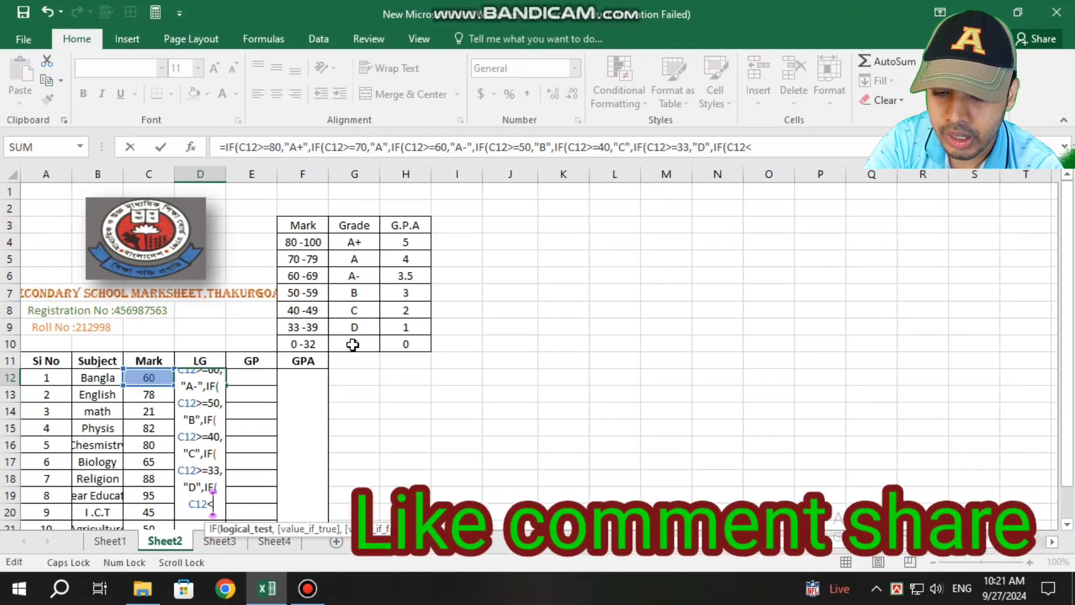
pyautogui.write('33')
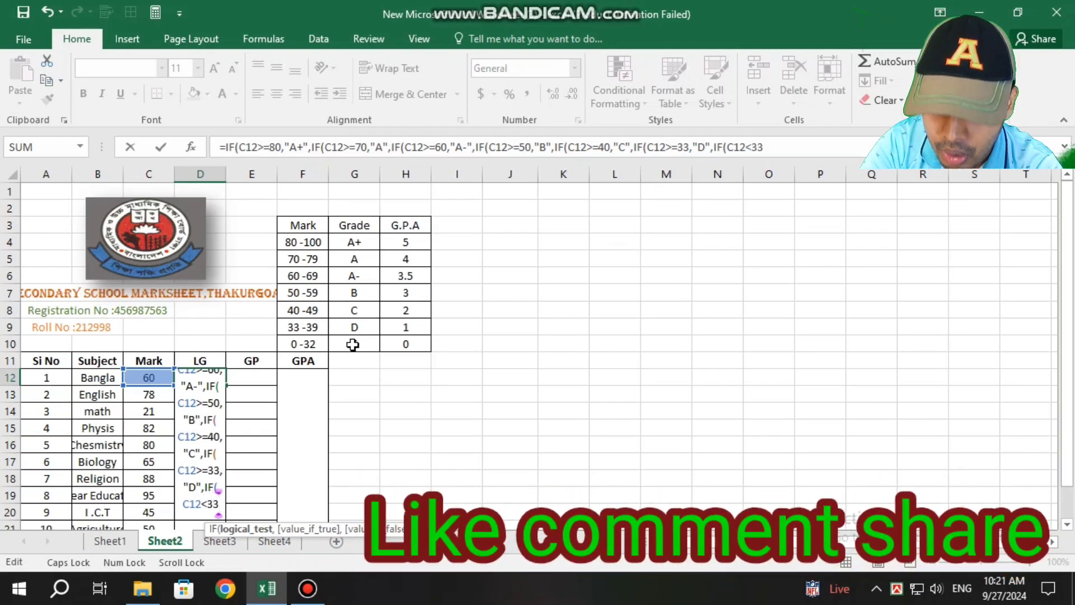
pyautogui.write(',')
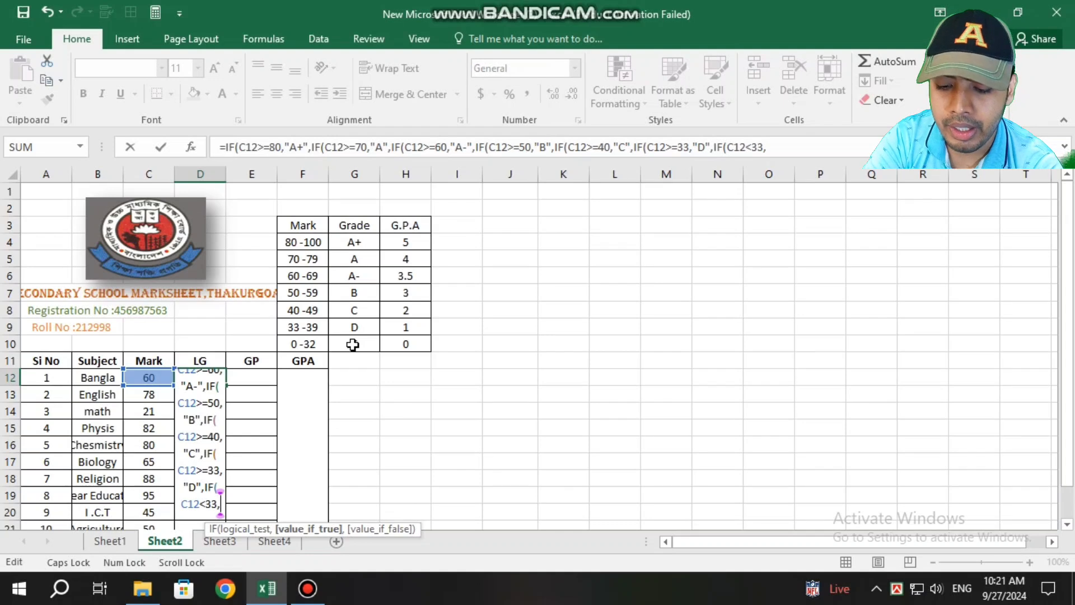
pyautogui.write('"')
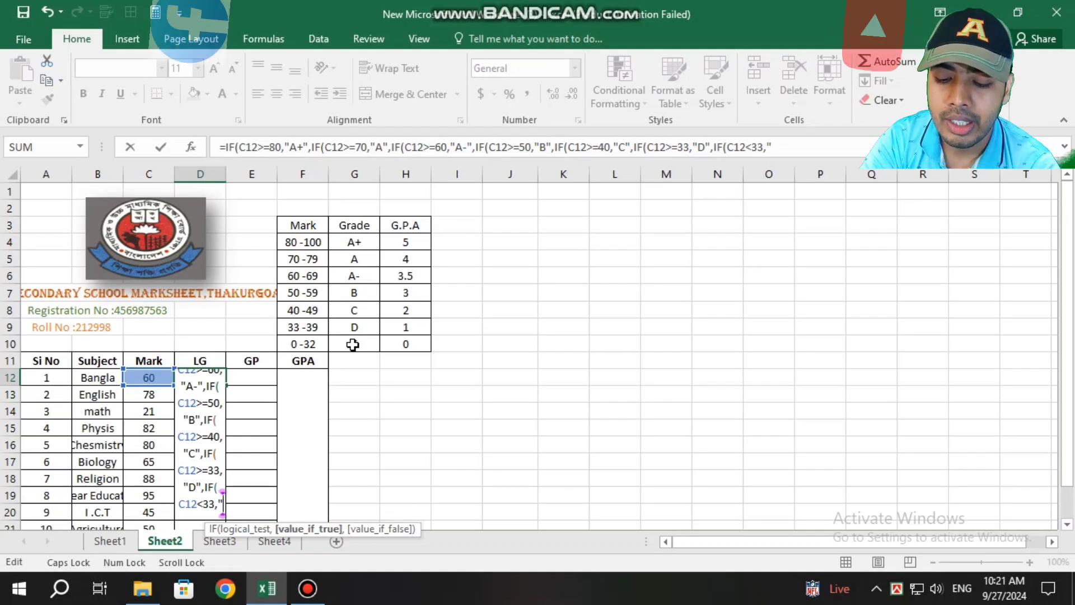
pyautogui.write('F"')
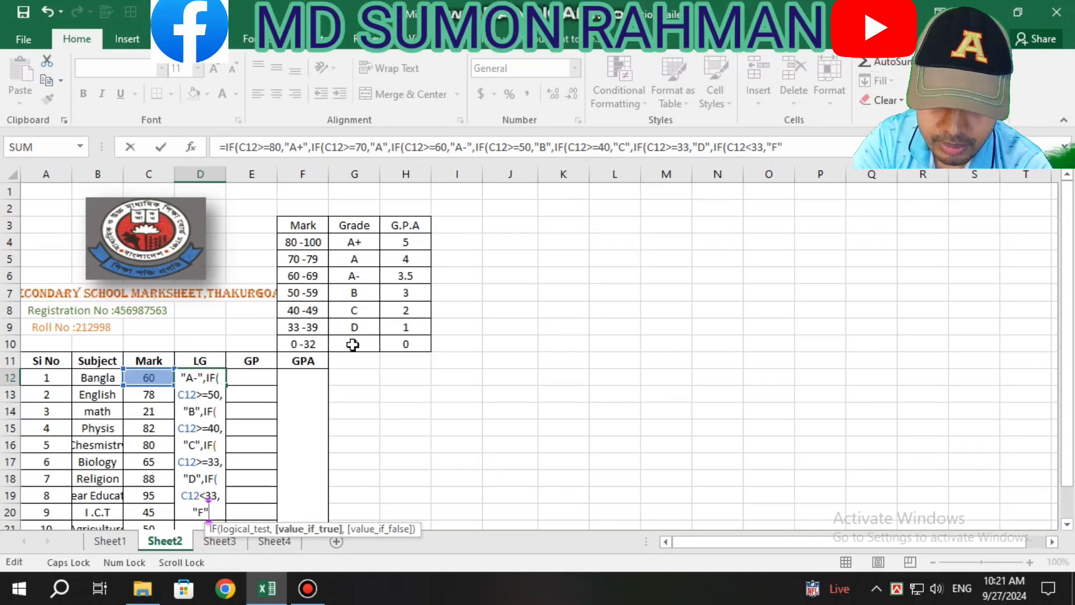
pyautogui.write(',')
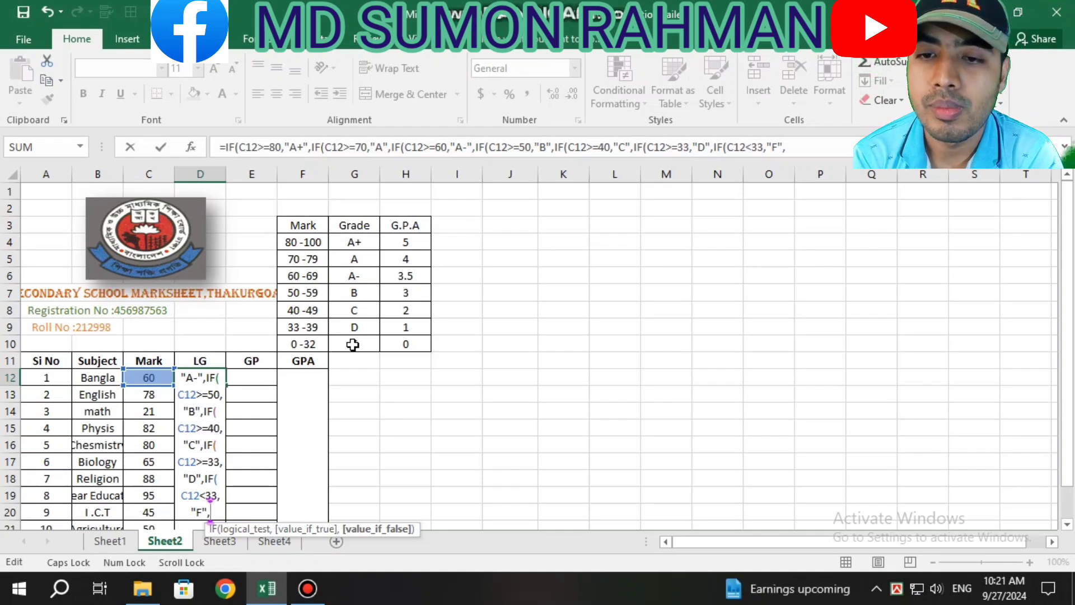
# Close the nested IFs with seven closing parentheses, enter the formula, and select cell D12.
pyautogui.write('))')
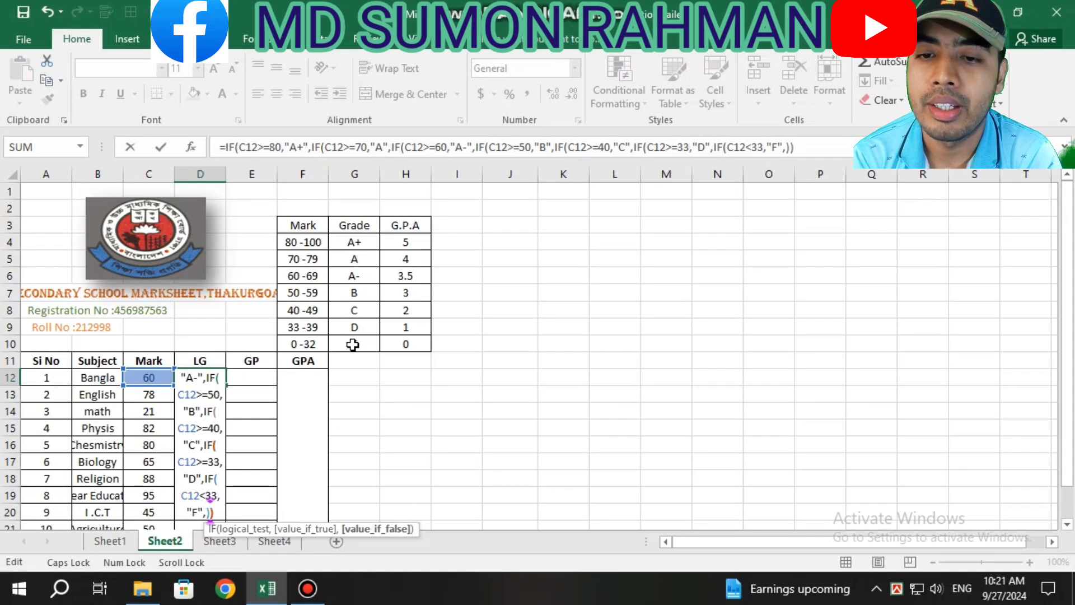
pyautogui.write(')))))')
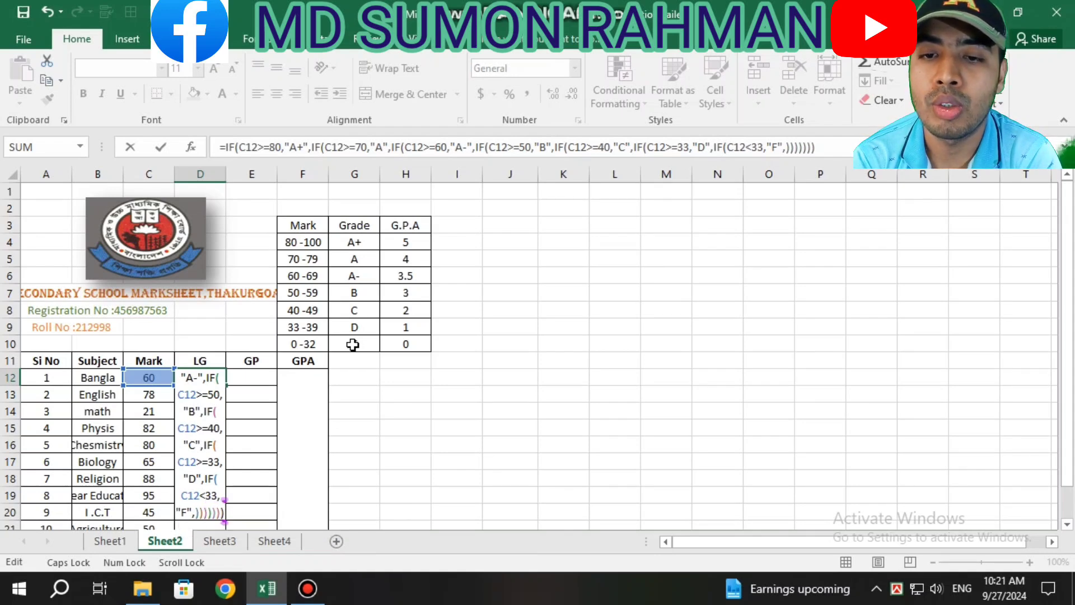
pyautogui.press('Return')
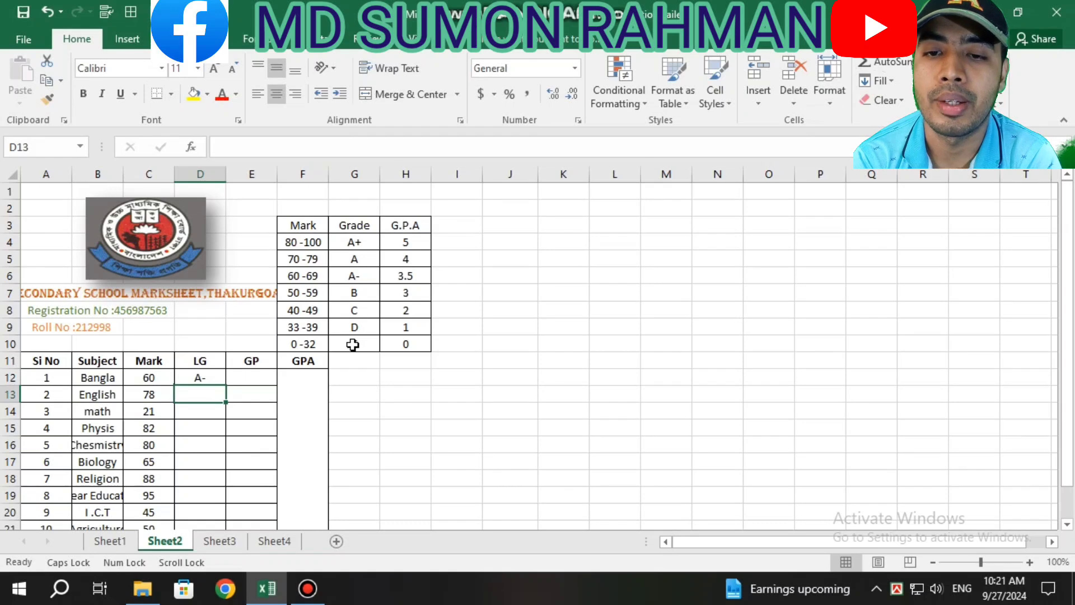
pyautogui.click(201, 379)
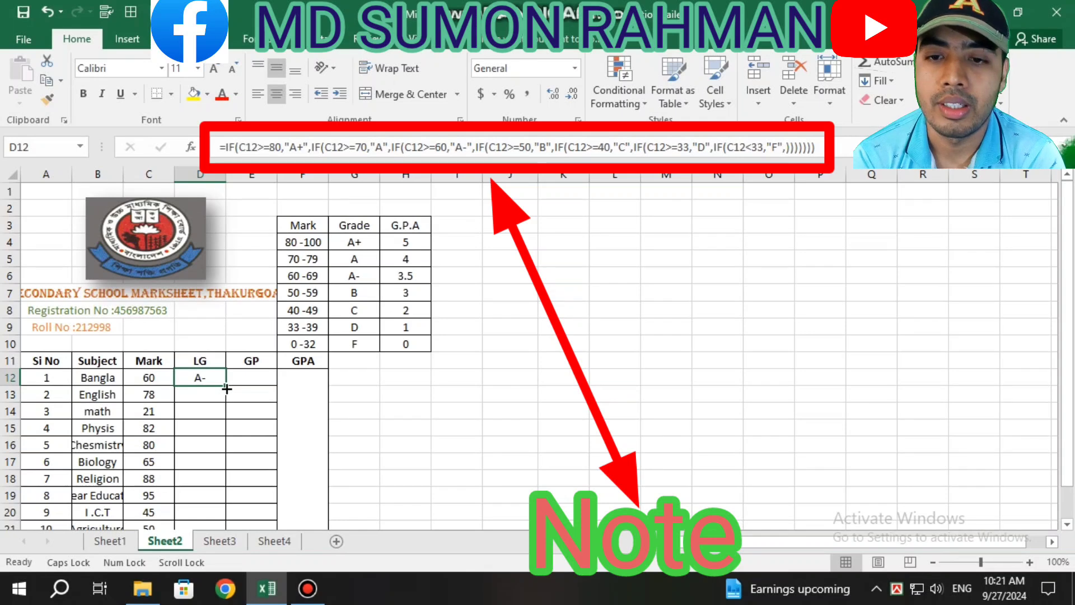
# Fill the letter-grade formula from D12 down through D22, and check the math row's grade and mark.
pyautogui.moveTo(226, 389); pyautogui.dragTo(223, 518)
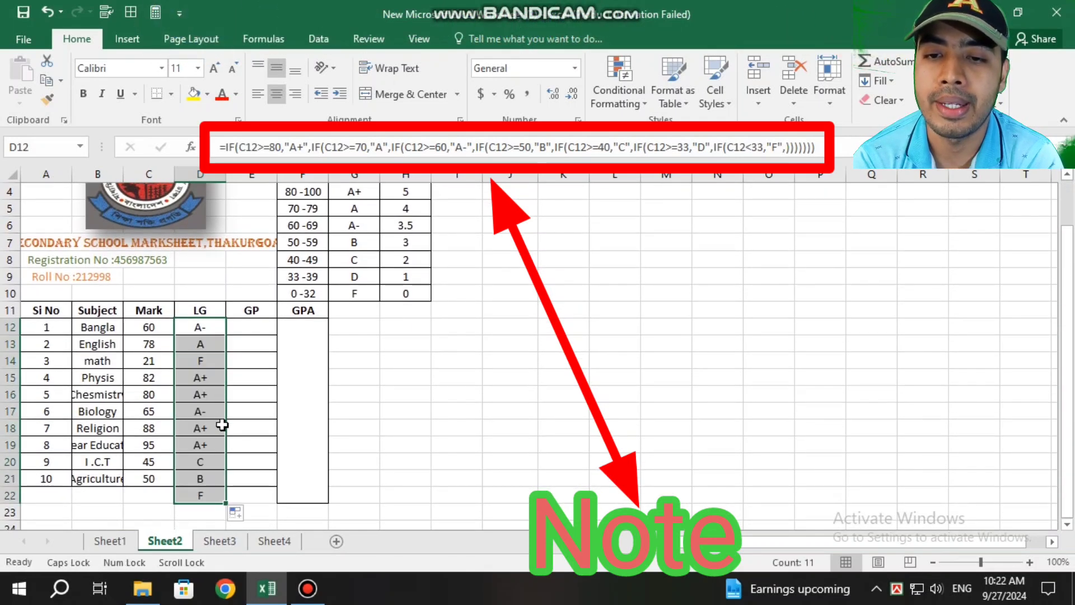
pyautogui.click(200, 360)
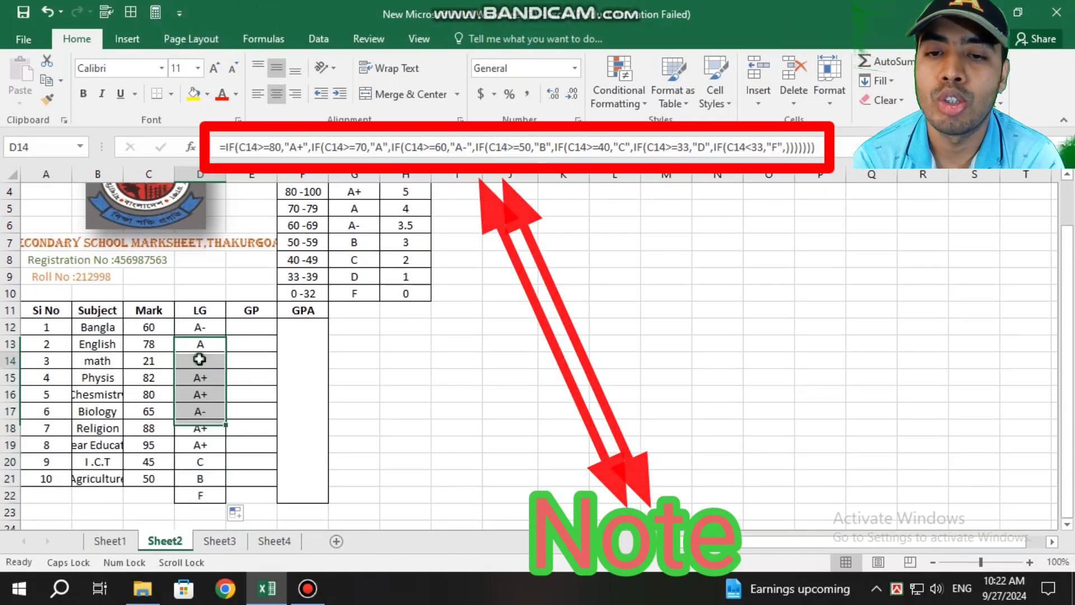
pyautogui.click(156, 360)
pyautogui.scroll(1, 180, 358)
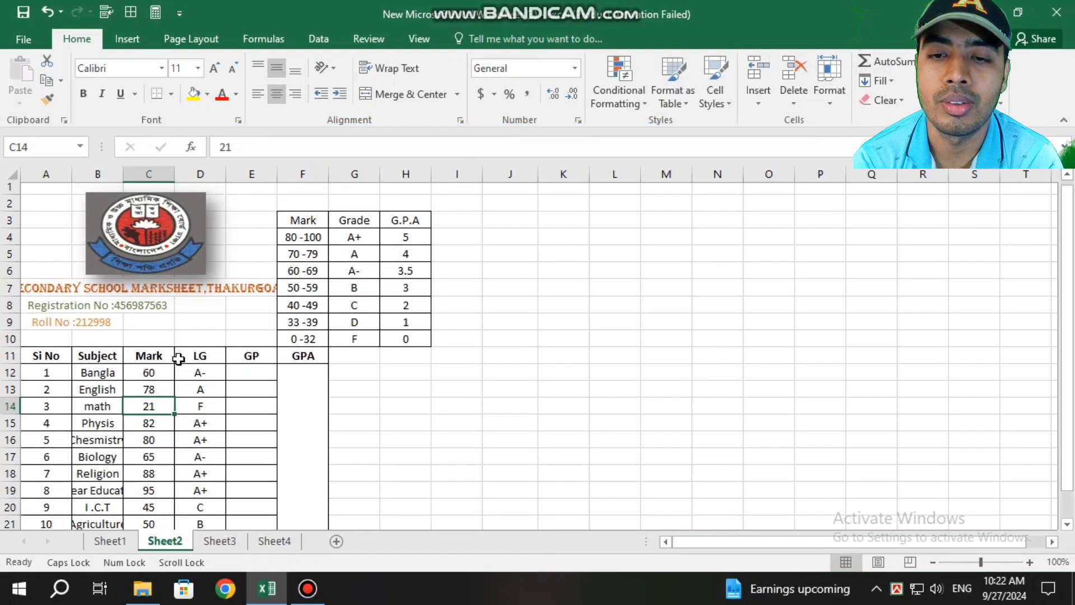
# Begin an IF formula in cell E12 for Bangla's grade point that returns "5" when C12>=80.
pyautogui.click(259, 378)
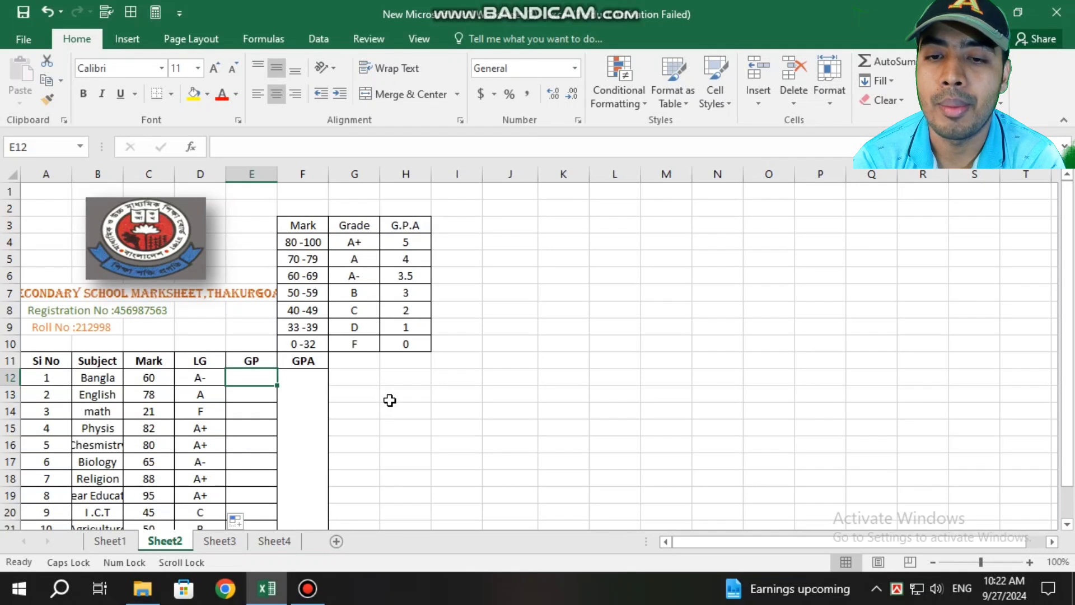
pyautogui.write('=')
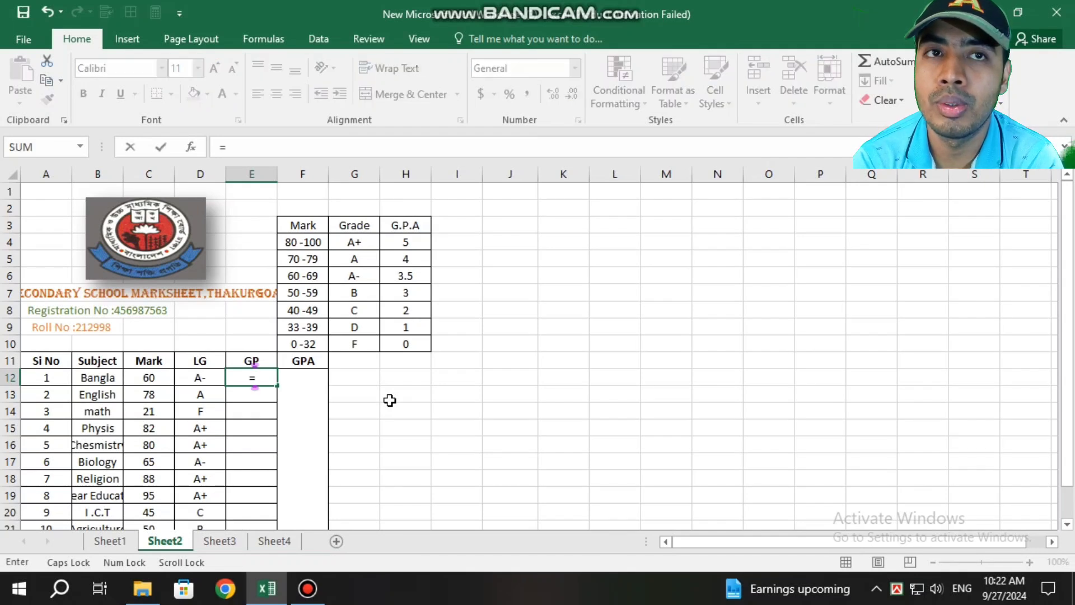
pyautogui.write('IF')
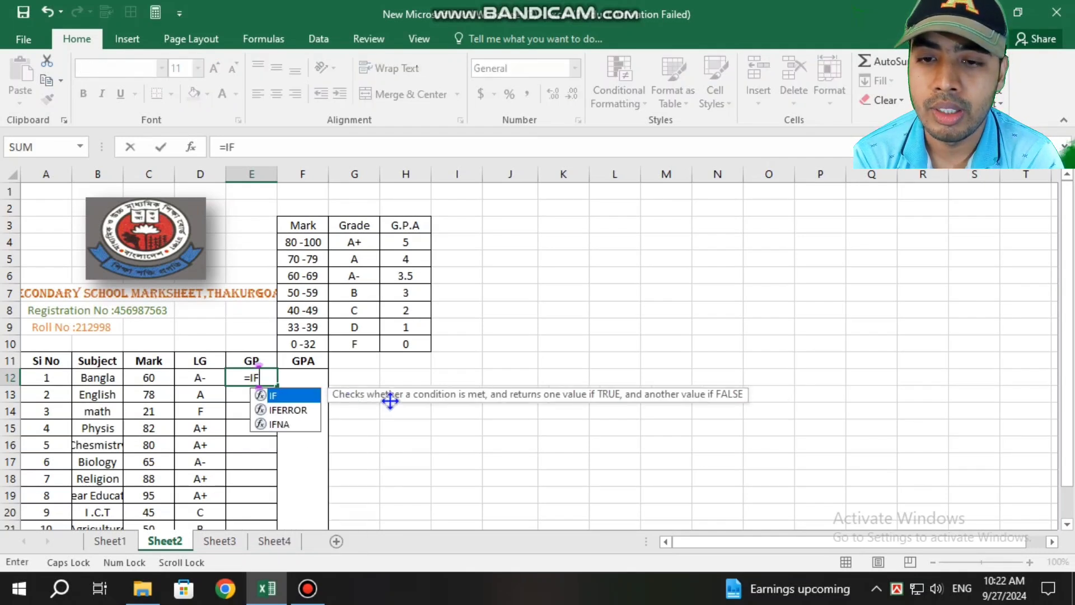
pyautogui.write('(')
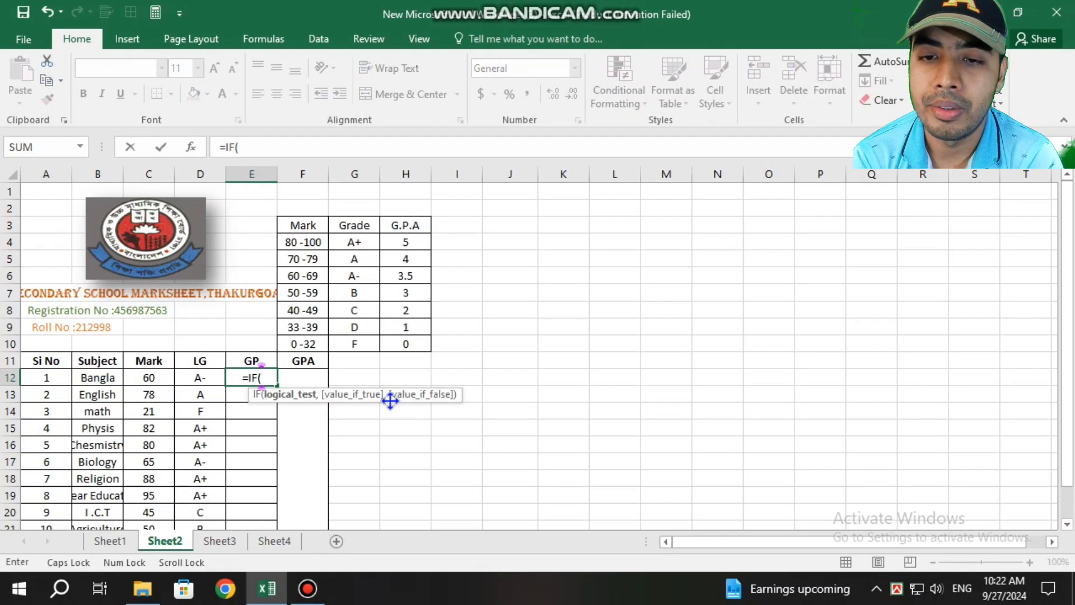
pyautogui.write('C1')
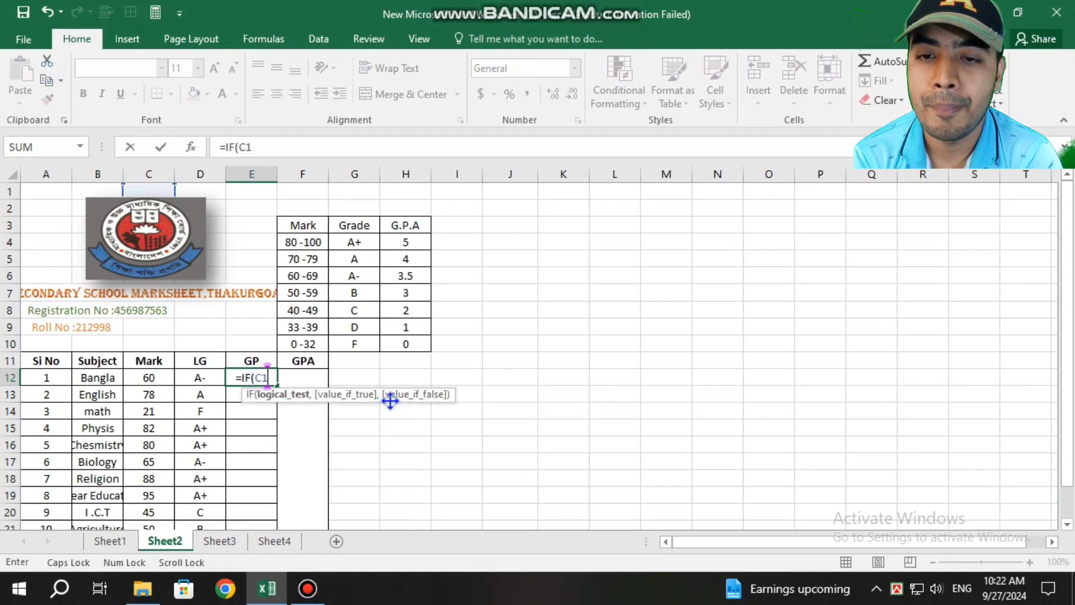
pyautogui.write('2')
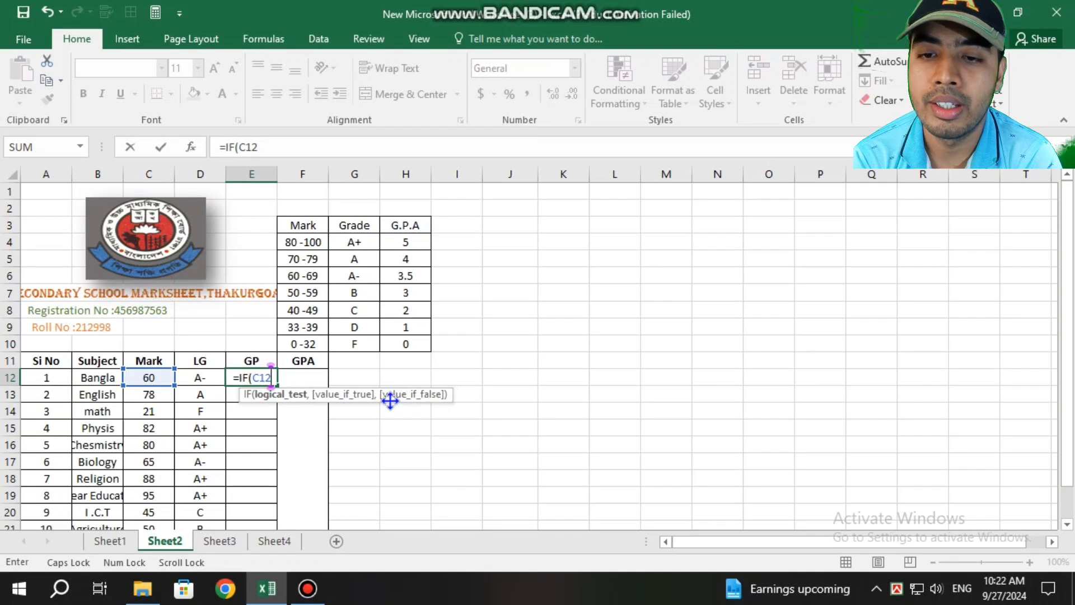
pyautogui.write('>')
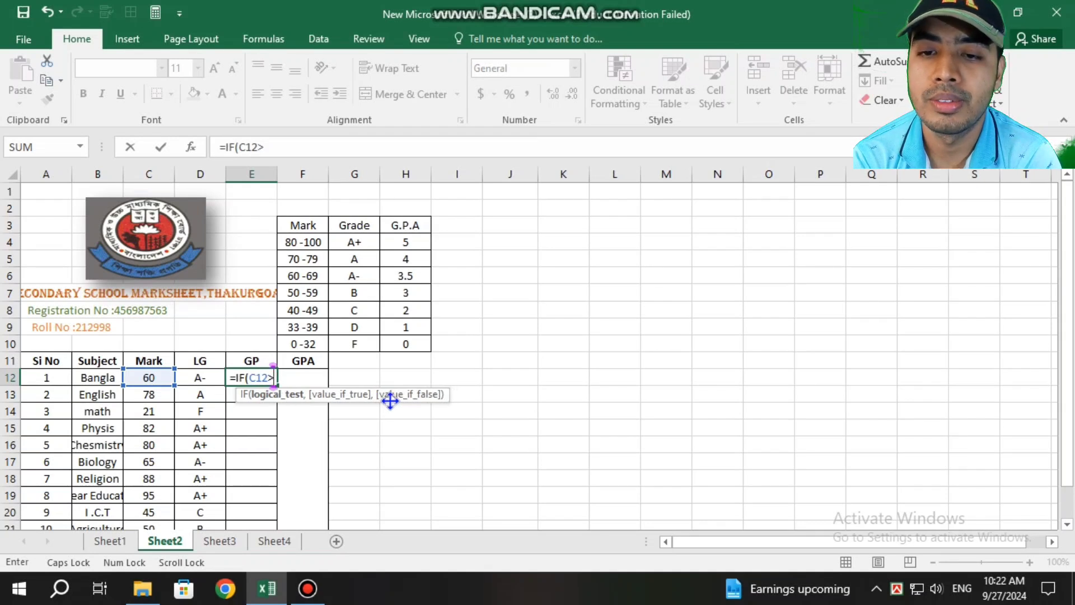
pyautogui.write('=')
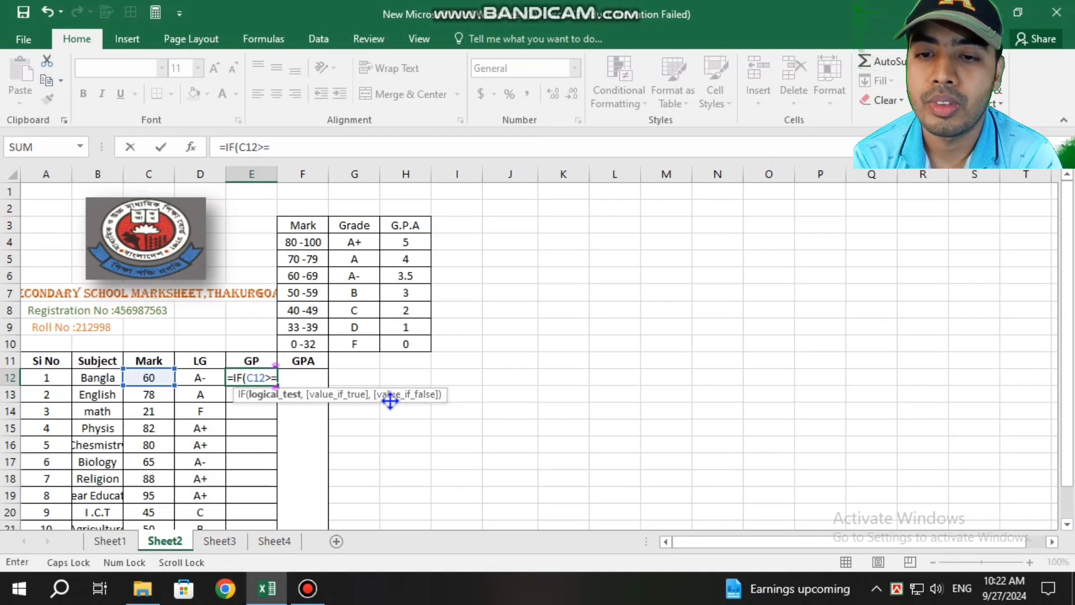
pyautogui.write('8')
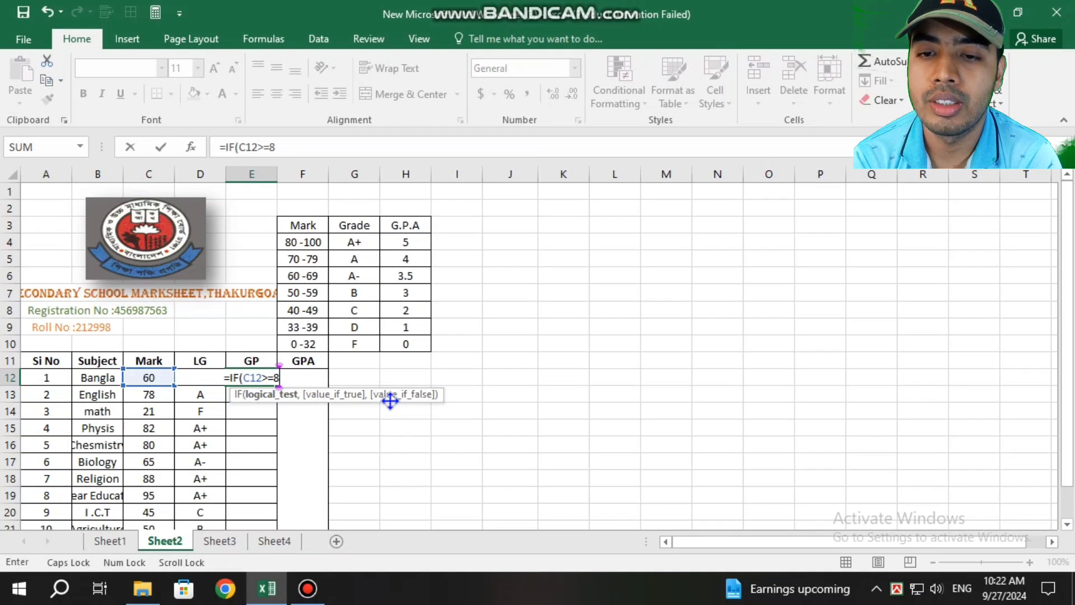
pyautogui.write('0')
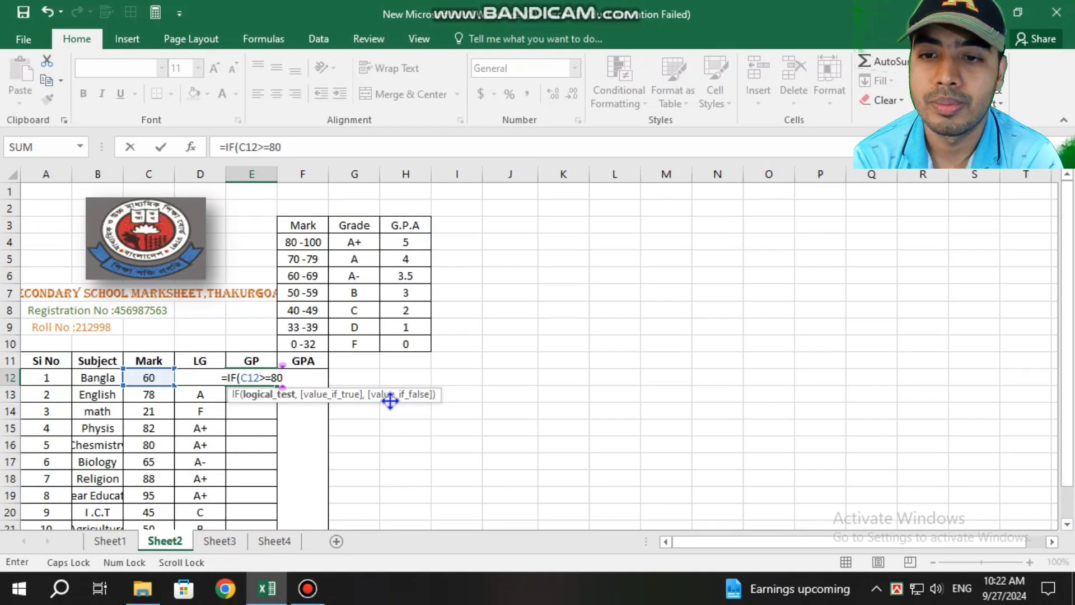
pyautogui.write('"')
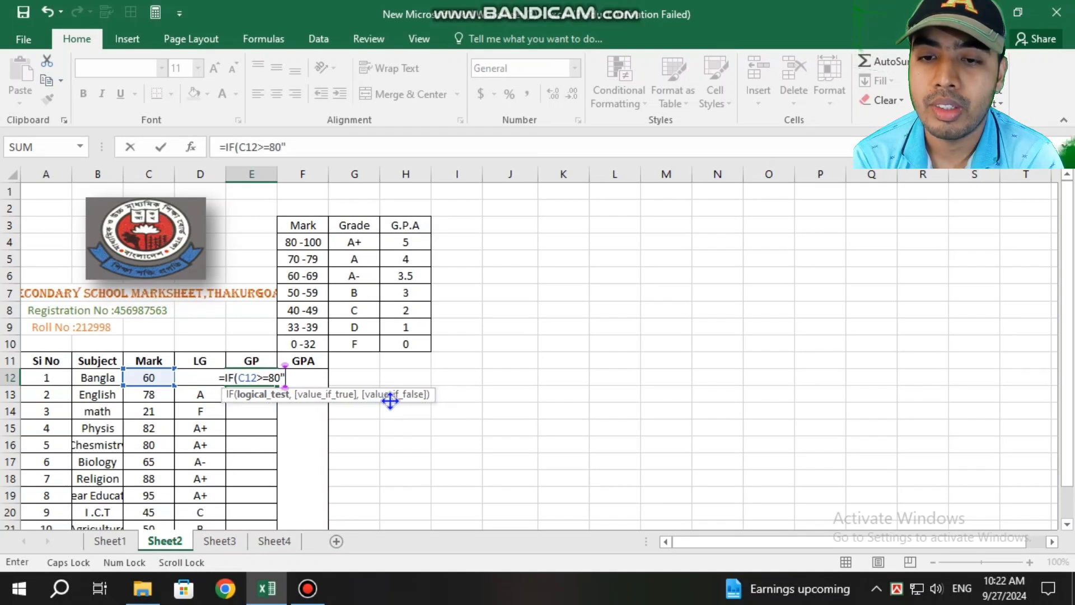
pyautogui.write('5",')
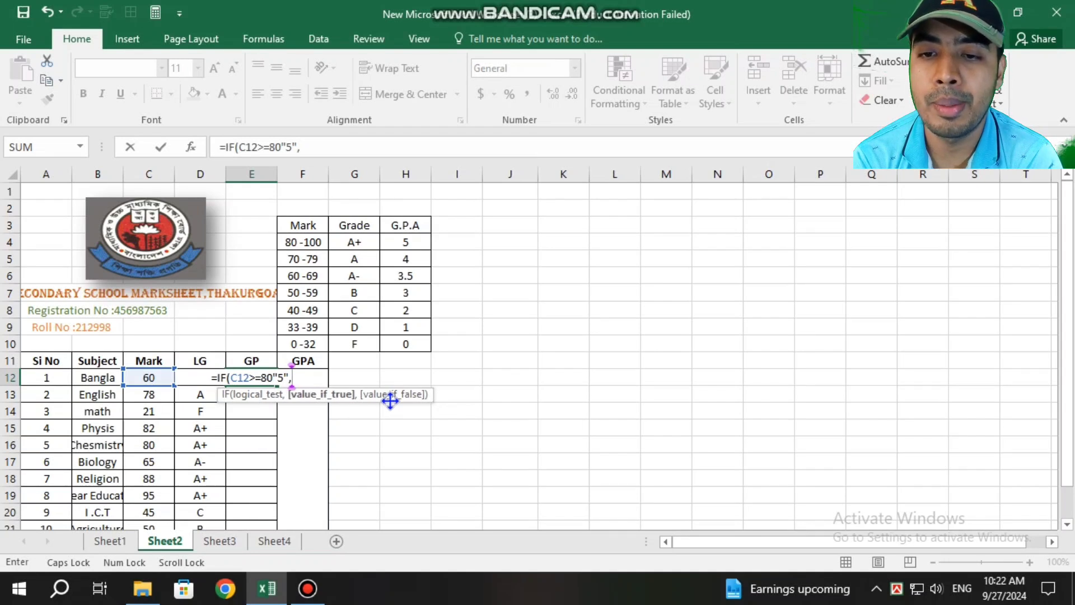
# Nest a second IF in the E12 formula as the false case, returning "4" when C12>=70.
pyautogui.write('IF')
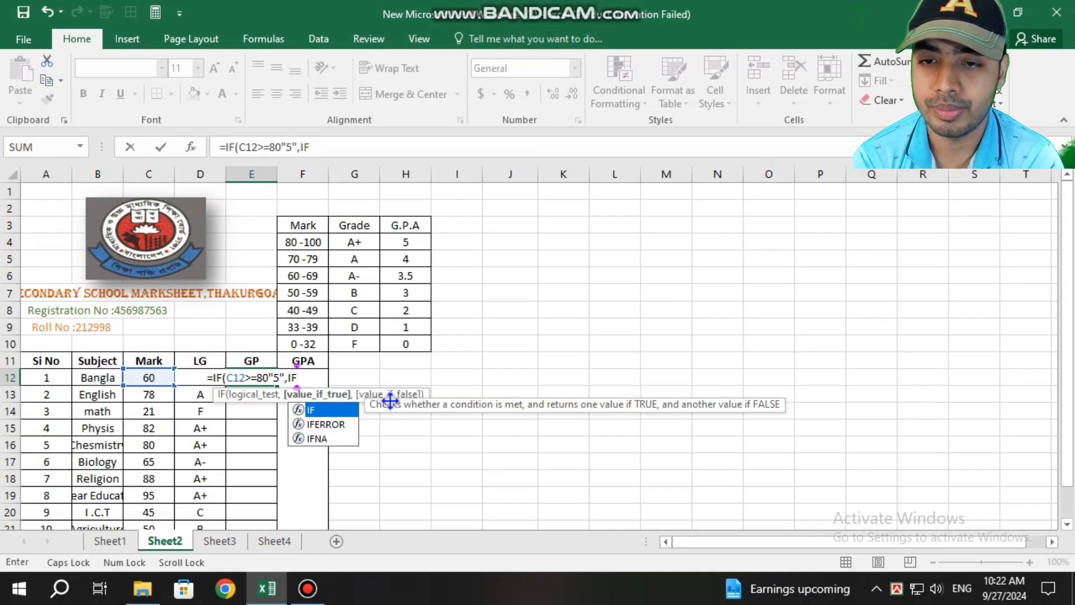
pyautogui.write('(')
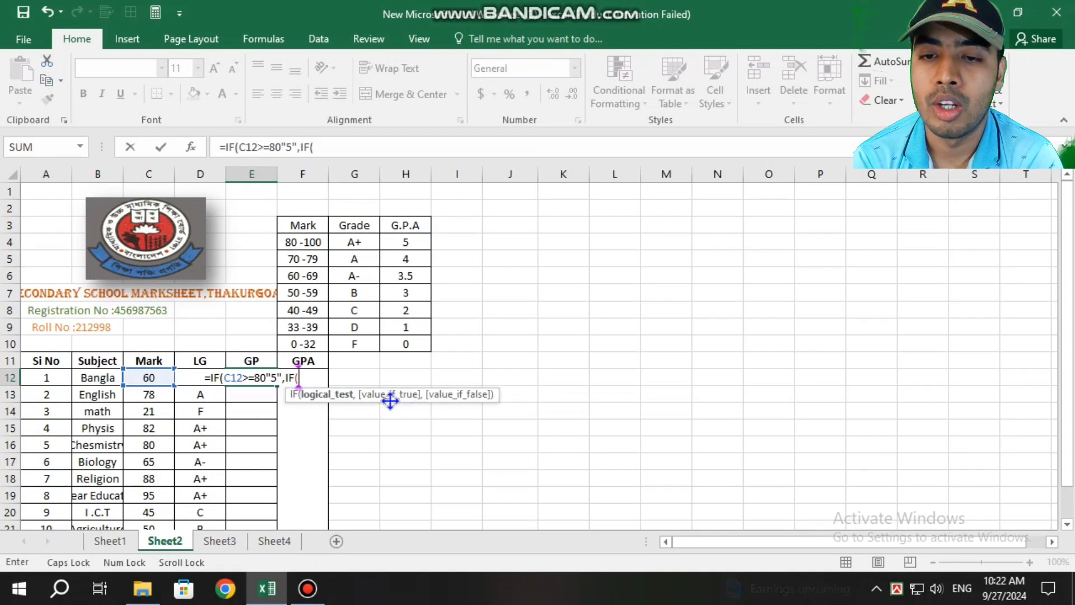
pyautogui.write('C12')
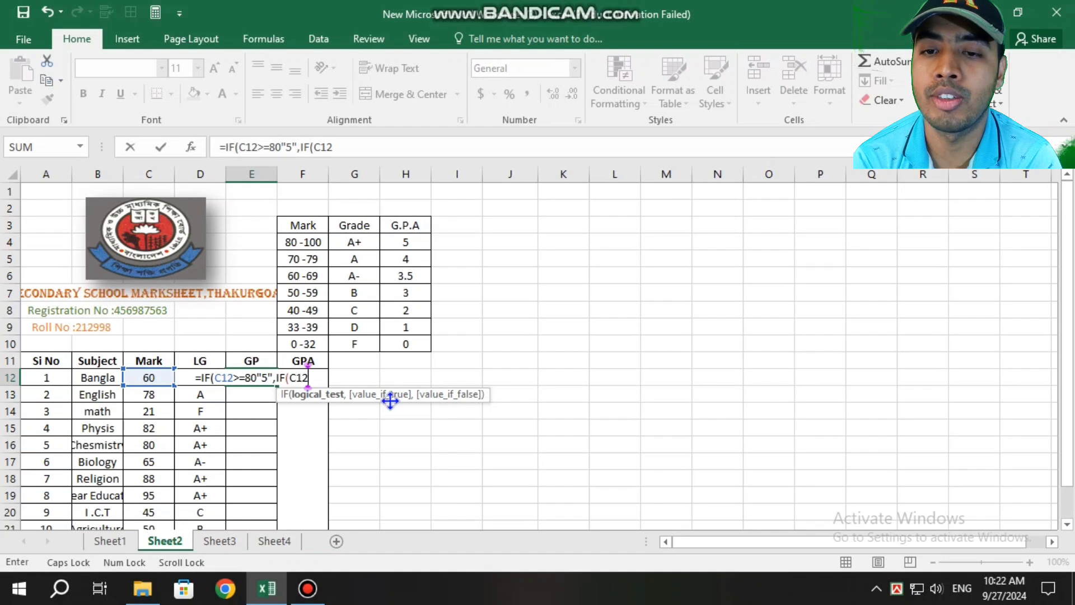
pyautogui.write('>')
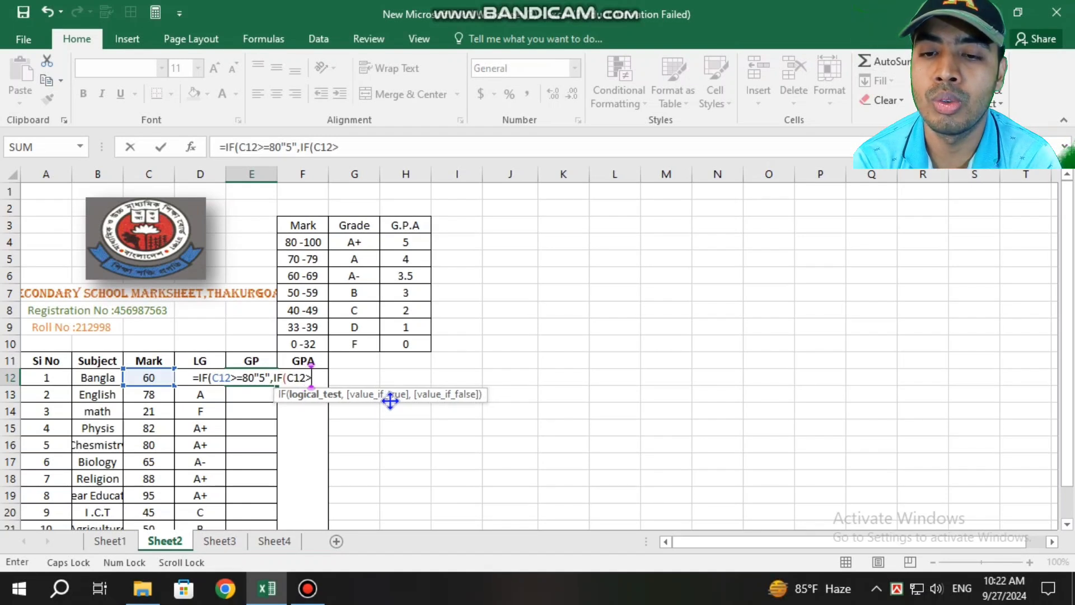
pyautogui.write('=')
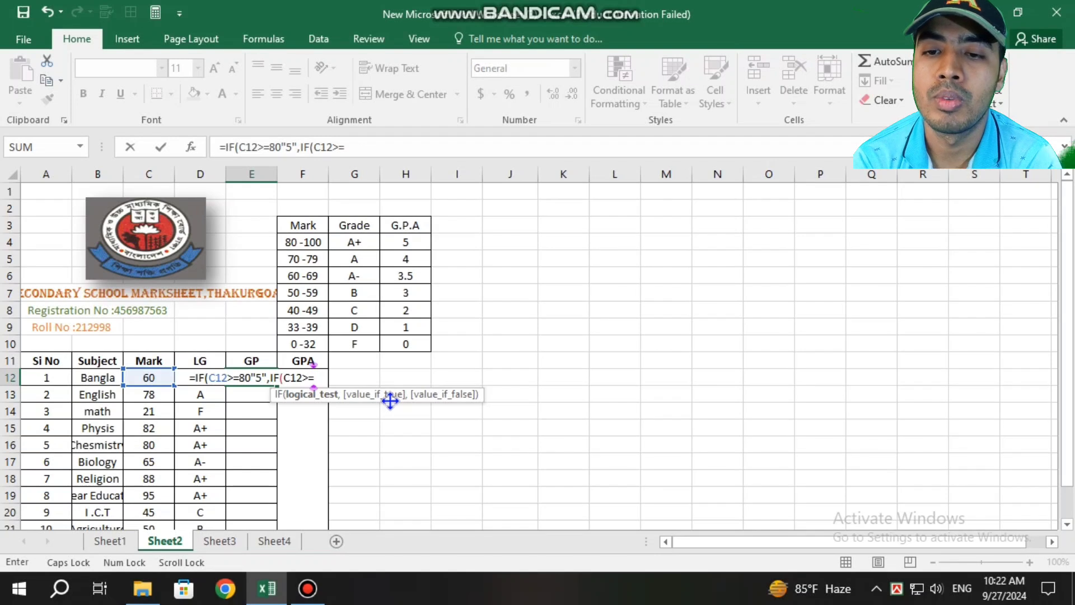
pyautogui.write('70')
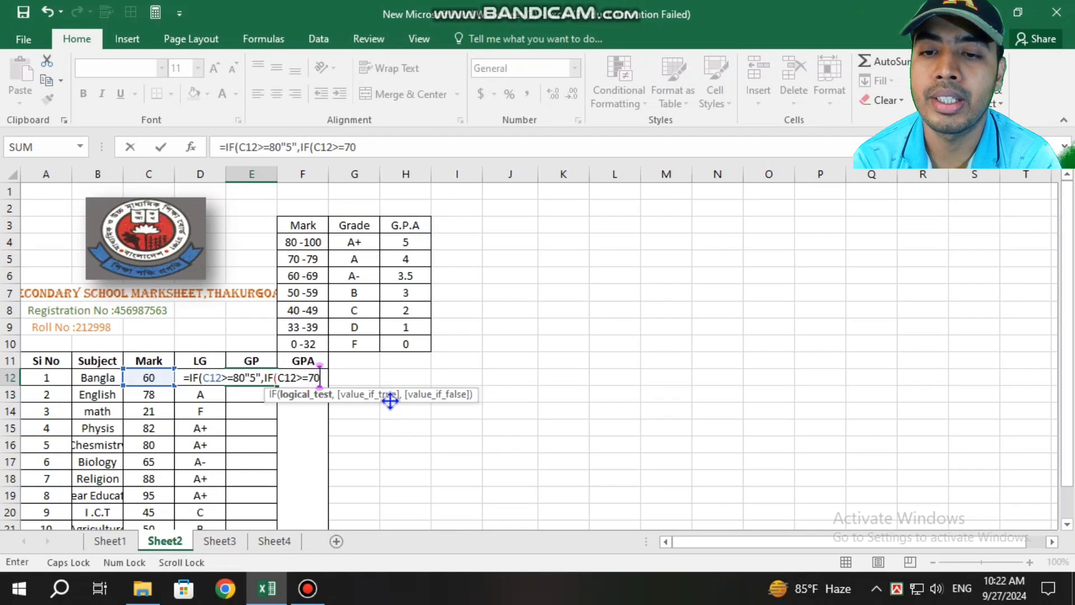
pyautogui.write(',')
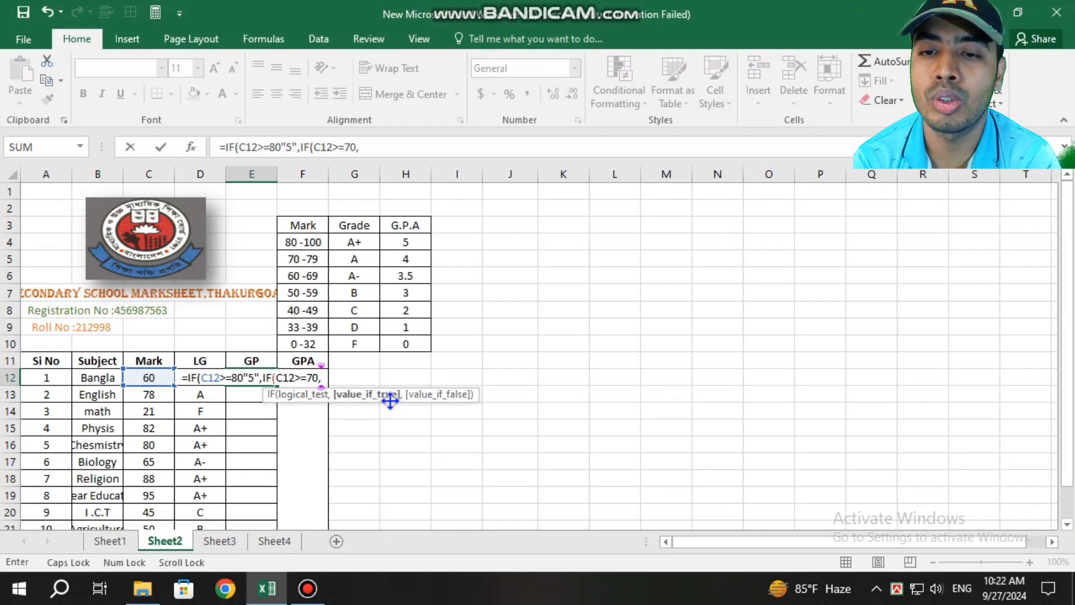
pyautogui.write('"')
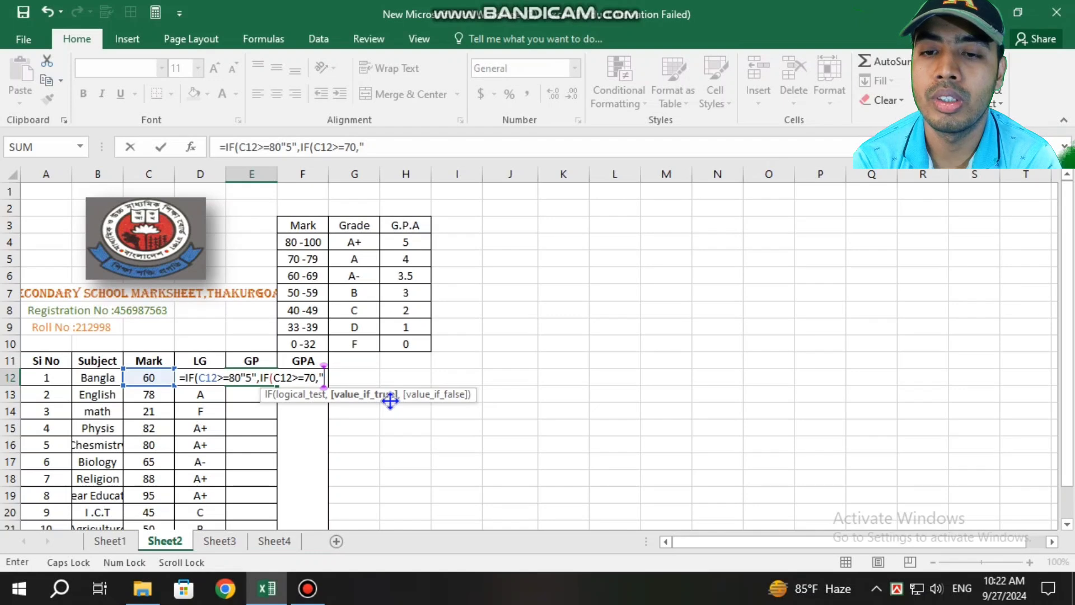
pyautogui.write('4"')
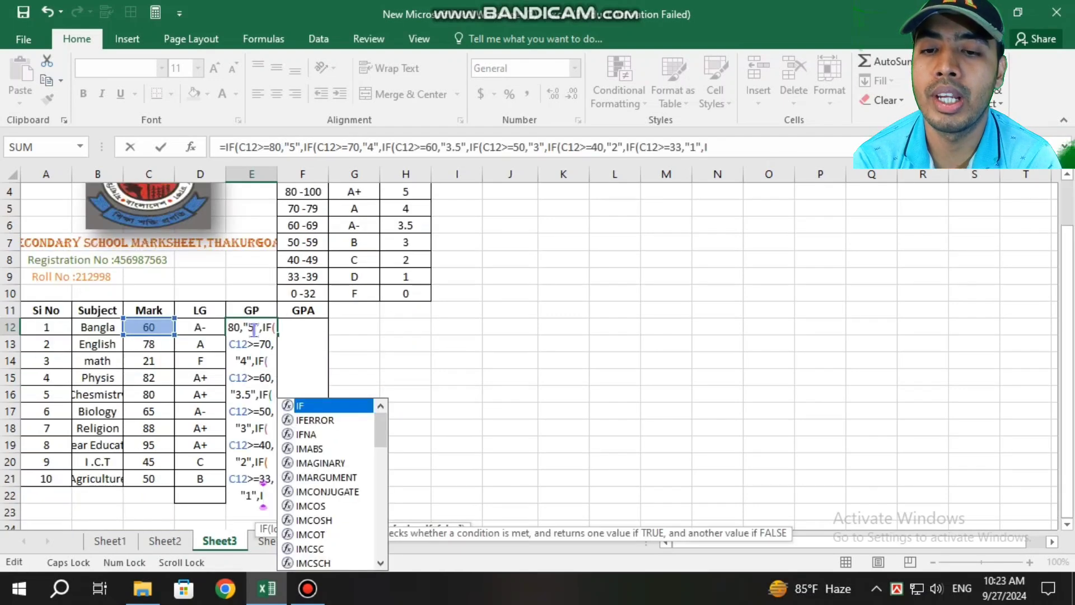
# Add the last nested IF to the E12 formula, returning "0" when C12<33 with an empty false value, and close it with seven parentheses.
pyautogui.press('BackSpace')
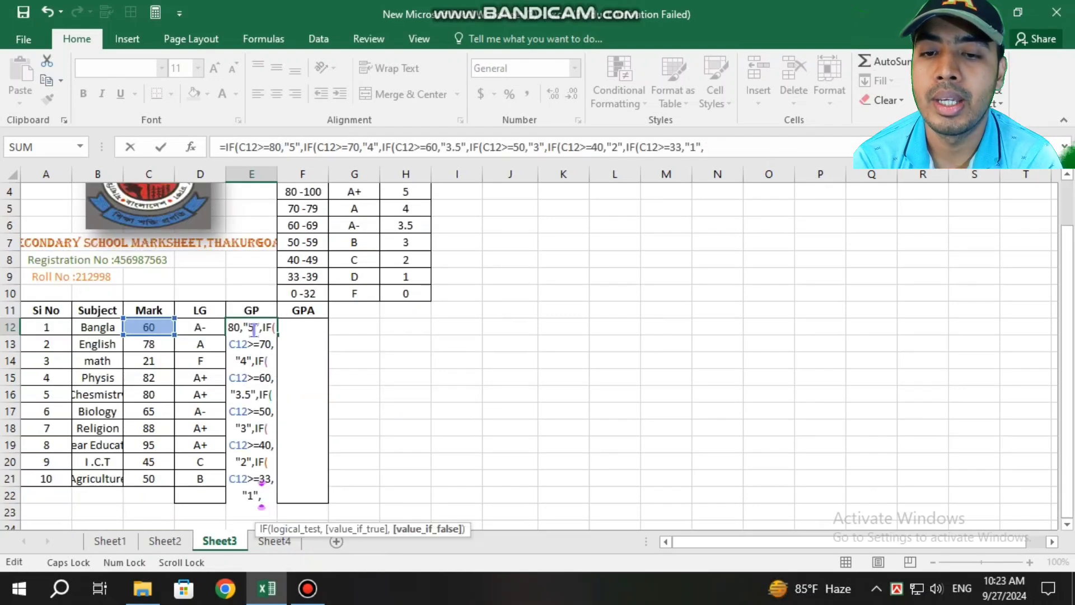
pyautogui.write('IF')
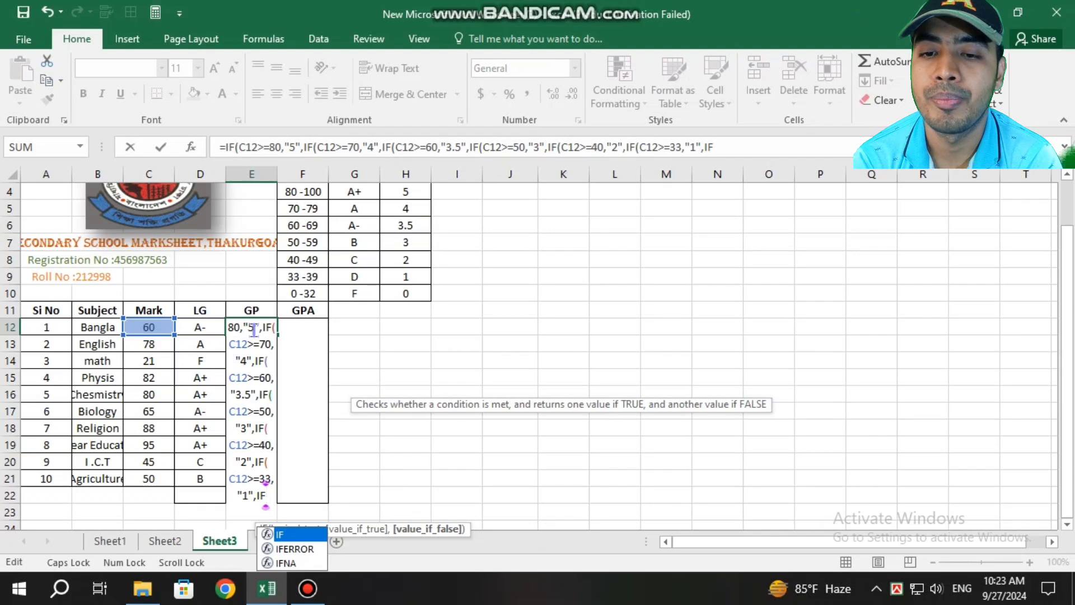
pyautogui.write('(')
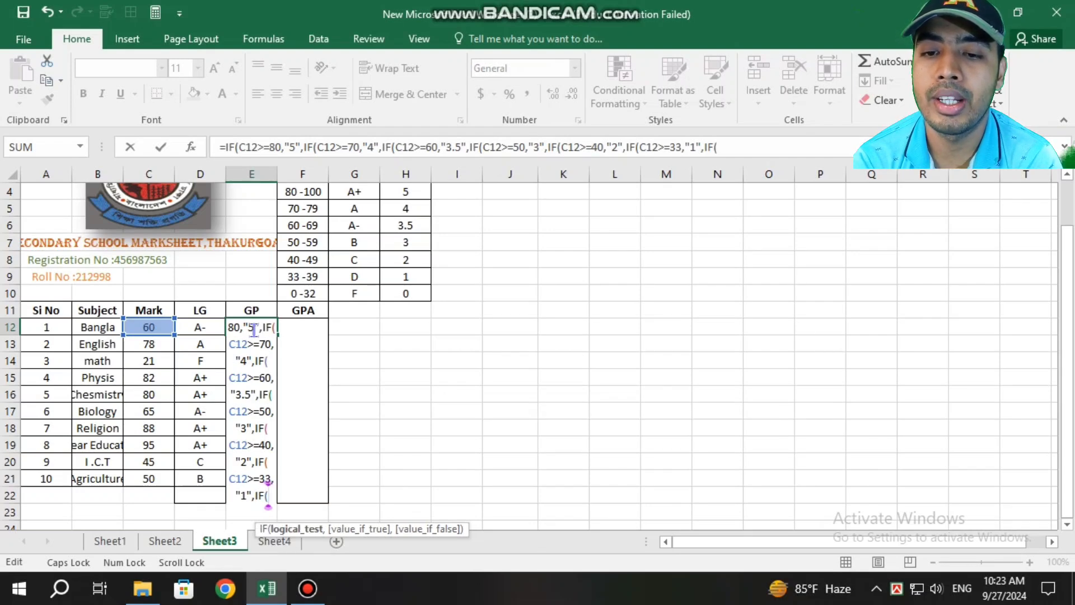
pyautogui.write('C12')
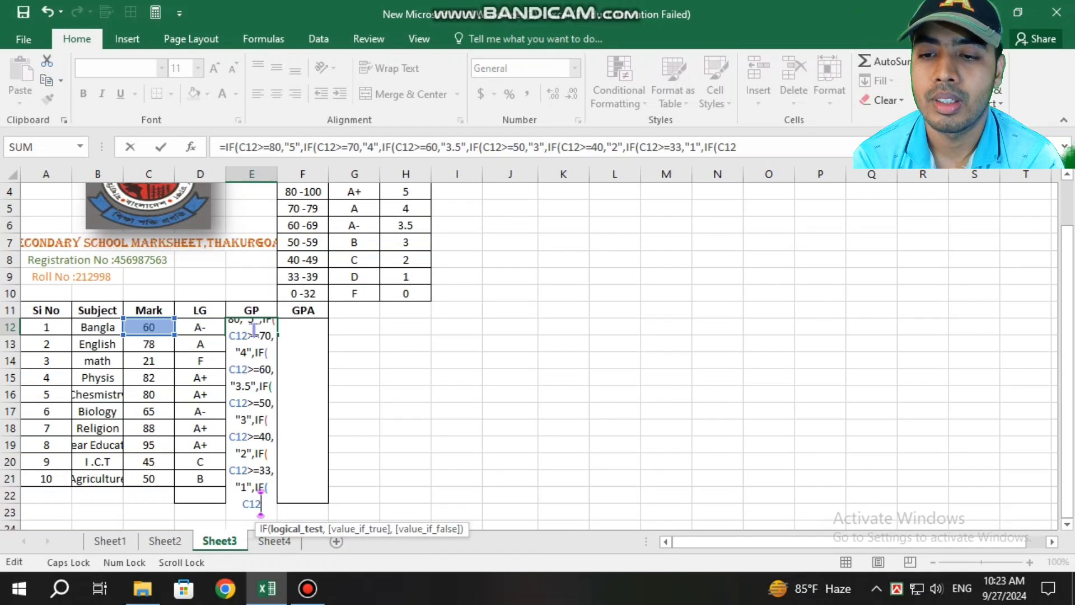
pyautogui.write('<')
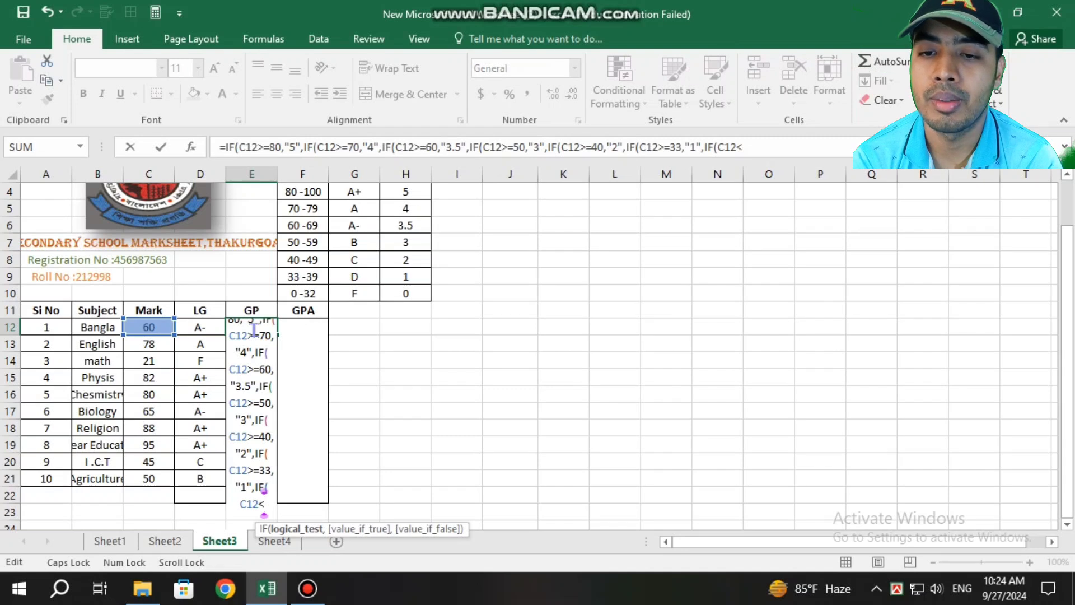
pyautogui.write('33,')
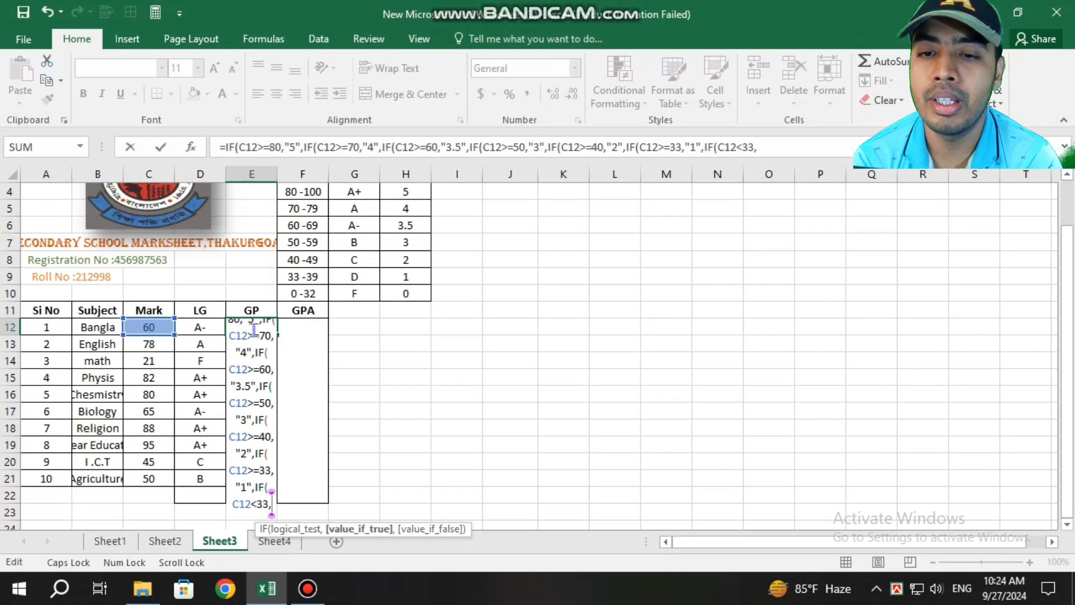
pyautogui.write('"')
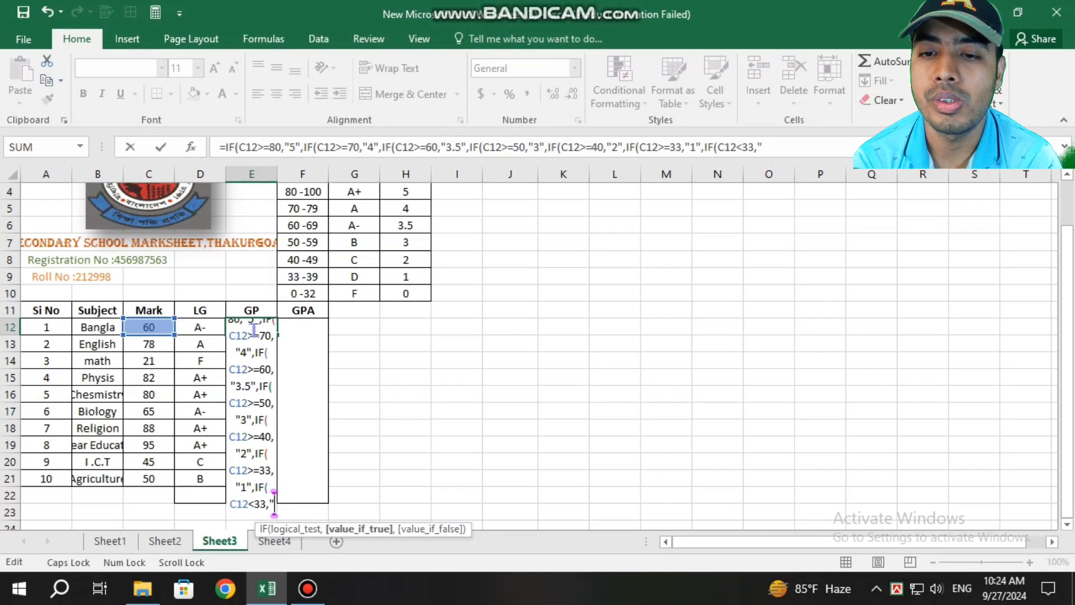
pyautogui.write('0')
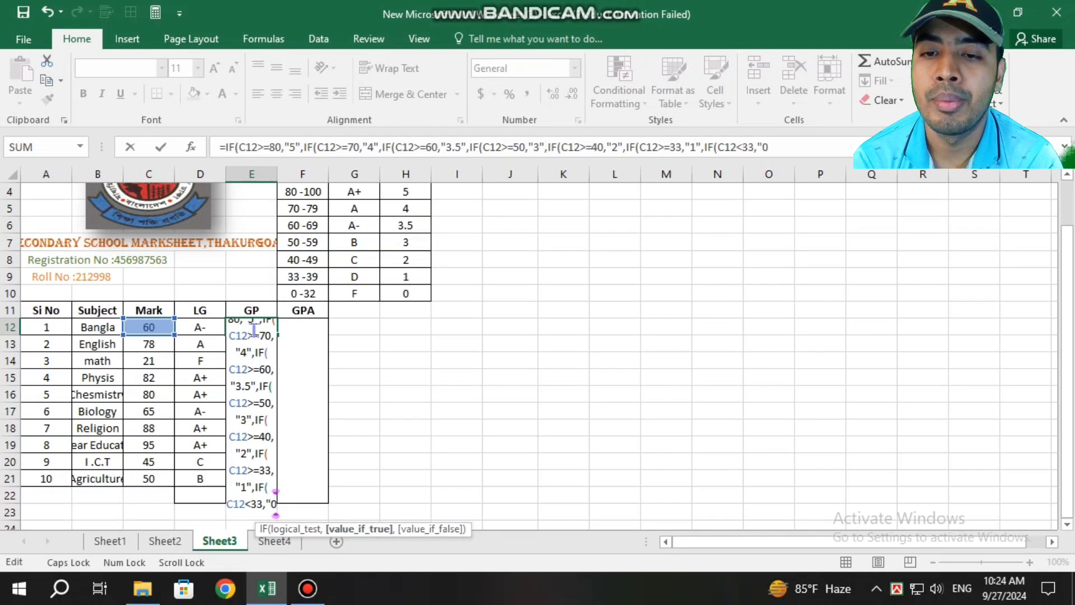
pyautogui.write('",')
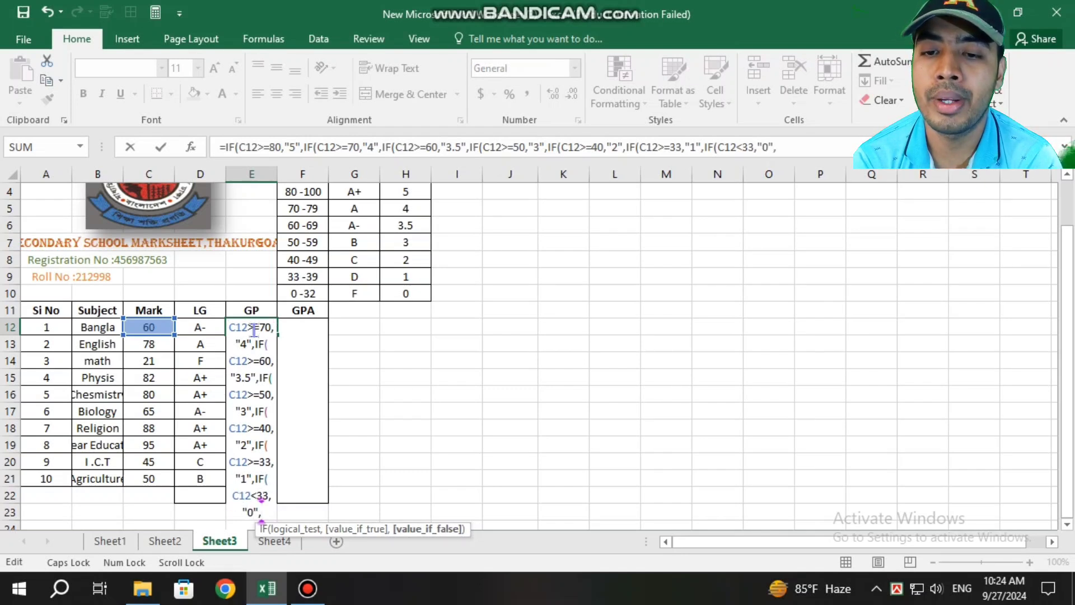
pyautogui.write(')))')
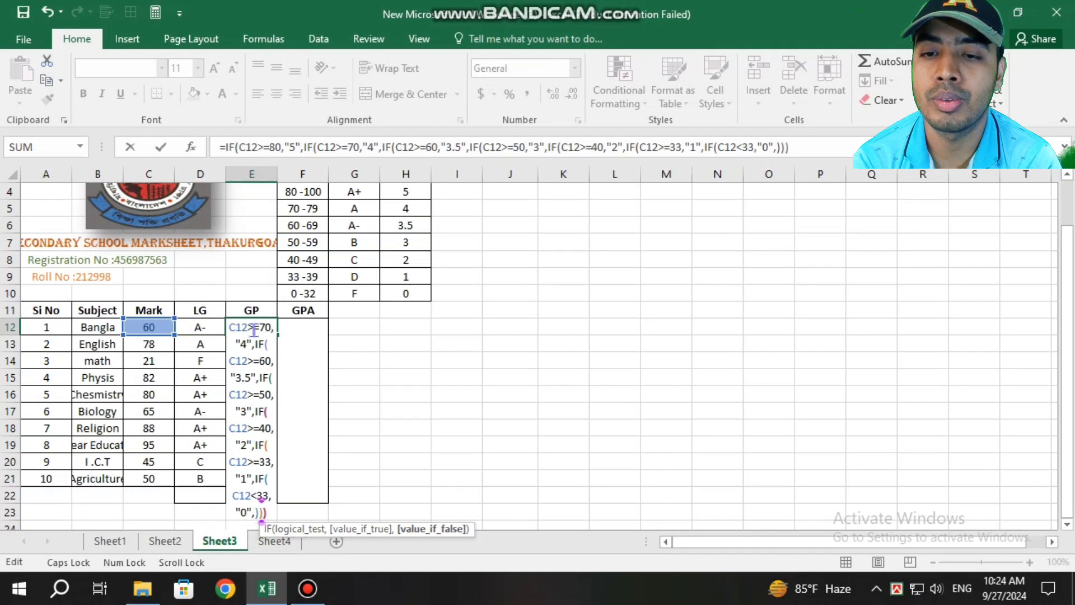
pyautogui.write('))))')
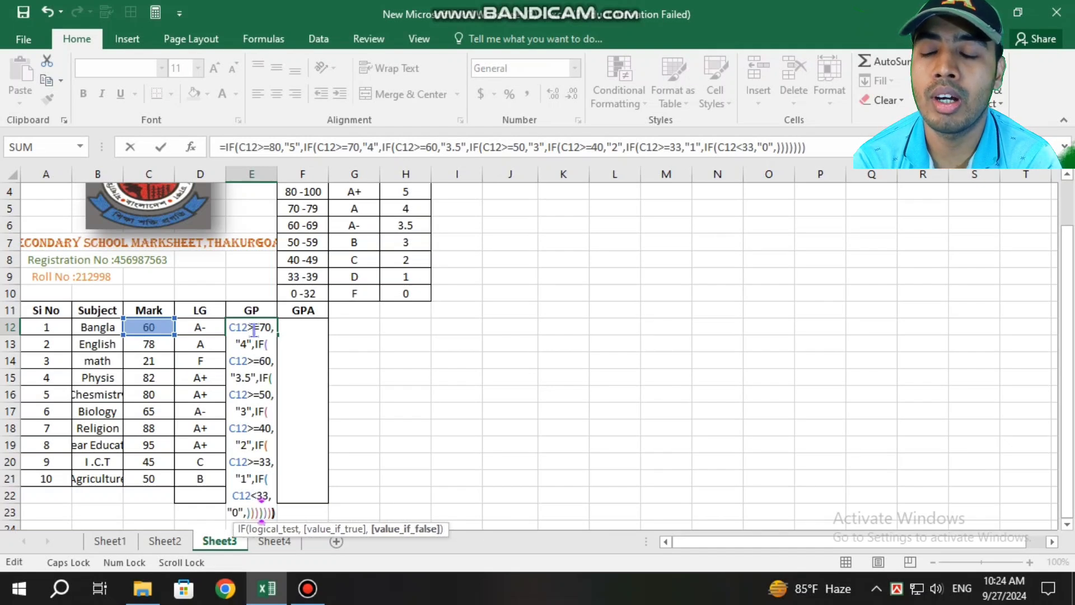
# Enter the grade-point formula in E12 and fill it down through E21 for all ten subjects.
pyautogui.press('Return')
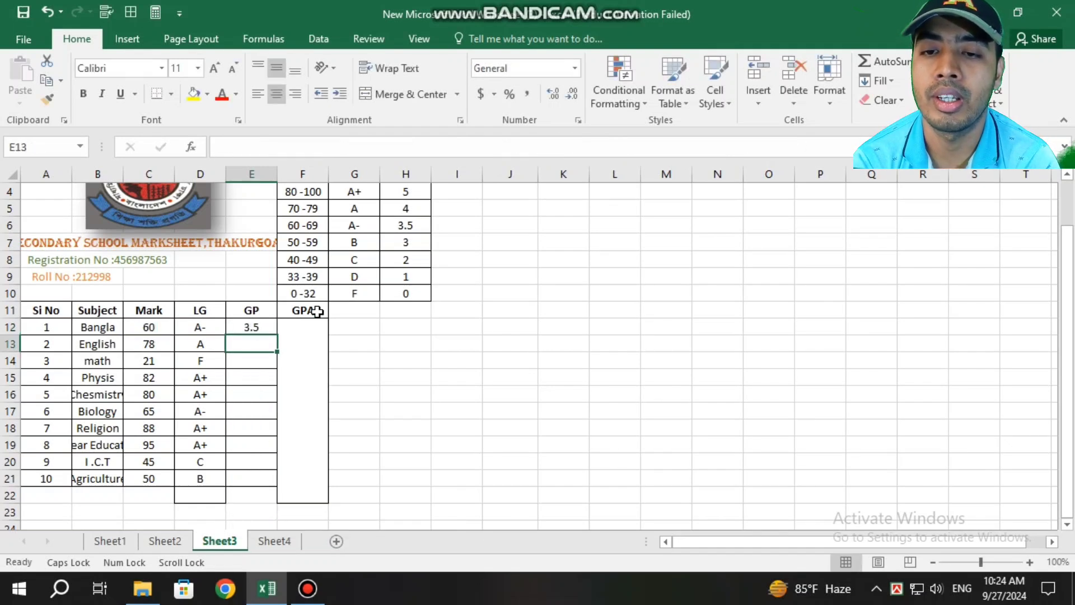
pyautogui.click(257, 328)
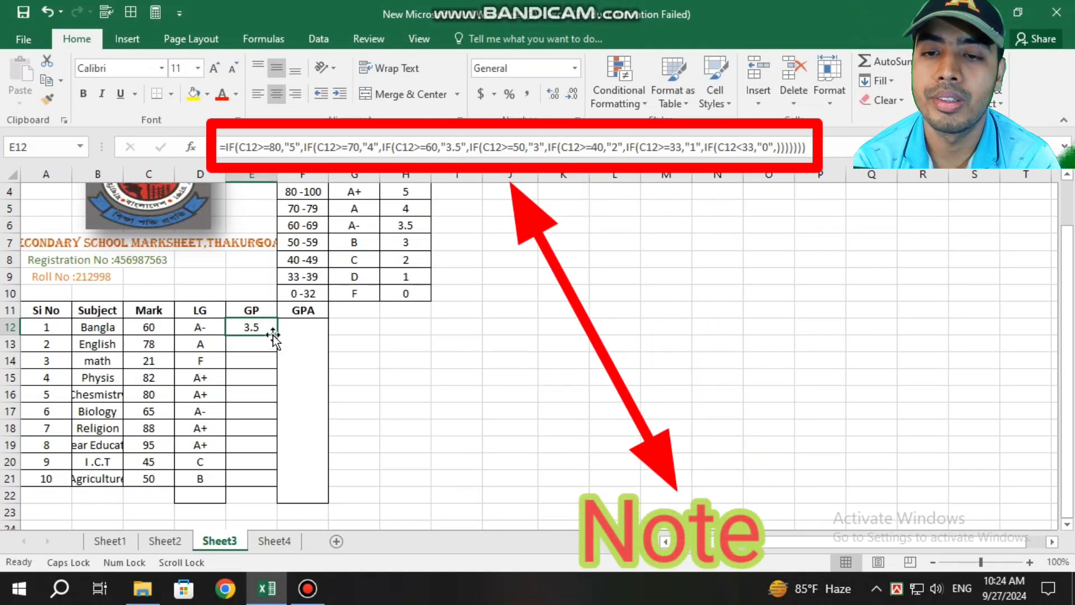
pyautogui.moveTo(277, 335); pyautogui.dragTo(277, 482)
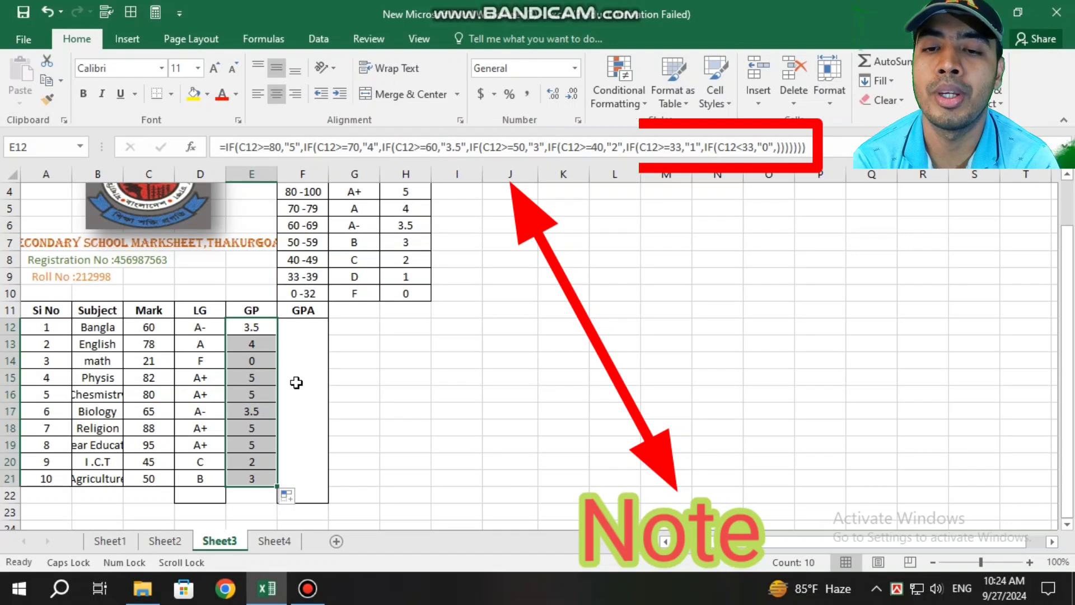
# Begin the GPA formula in merged cell F12 with an opening parenthesis, adding each grade point cell from E12 through E21.
pyautogui.click(296, 382)
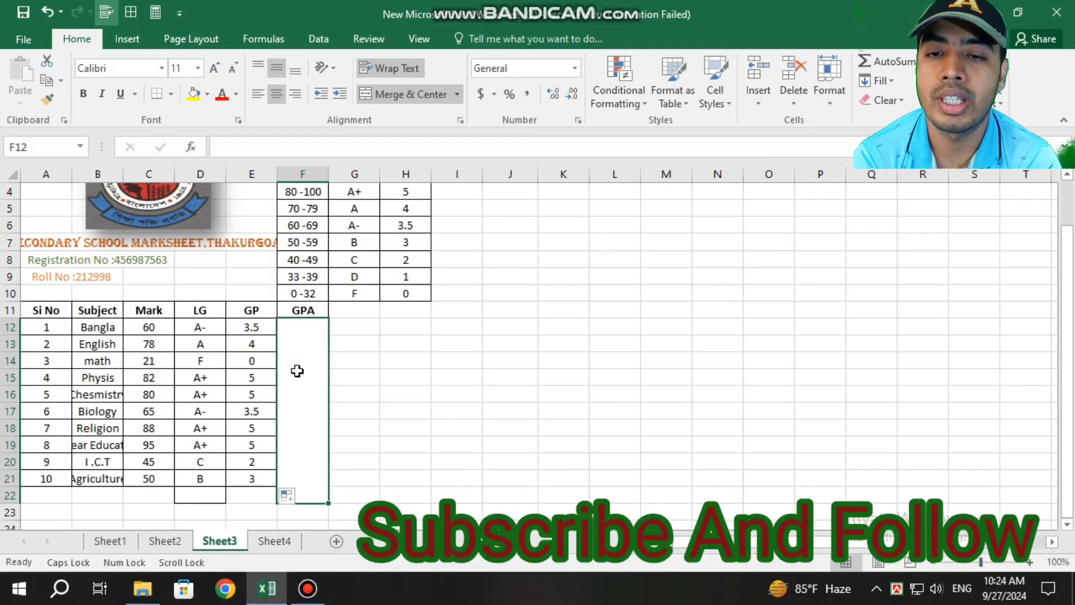
pyautogui.doubleClick(298, 371)
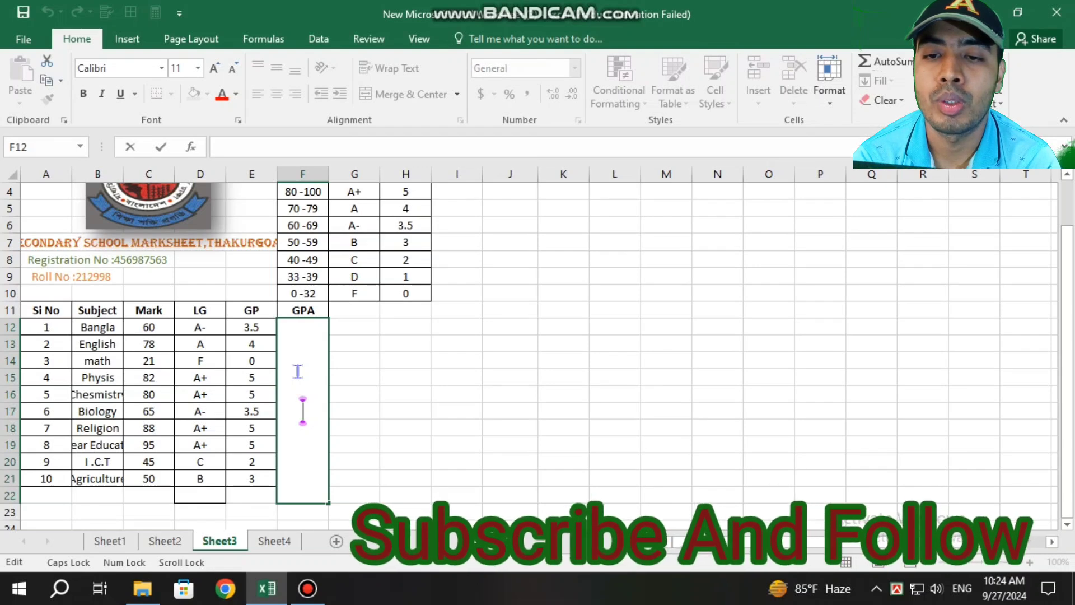
pyautogui.write('=')
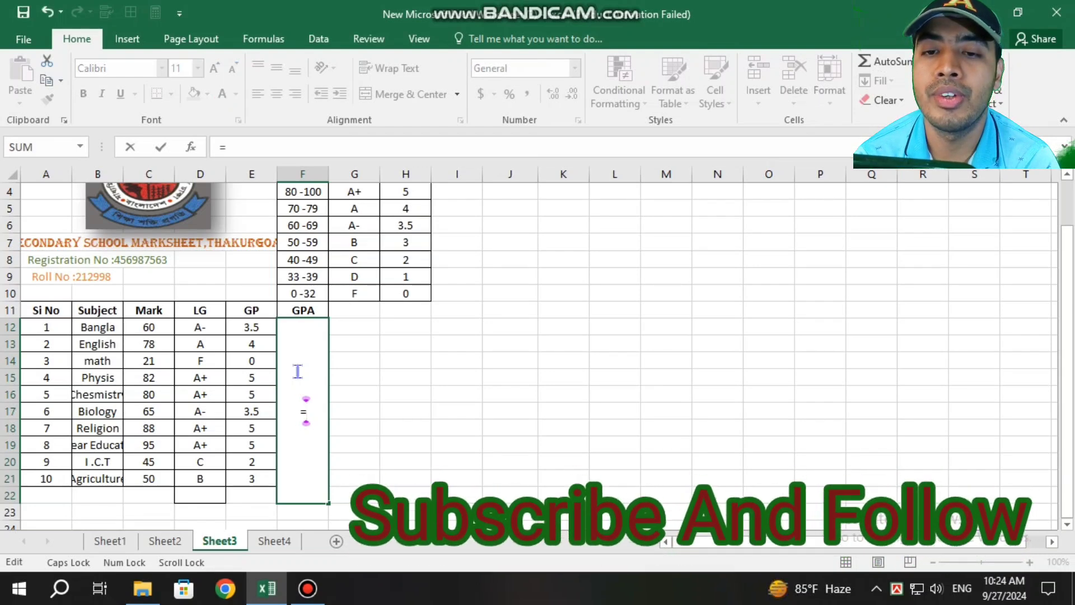
pyautogui.write('E12')
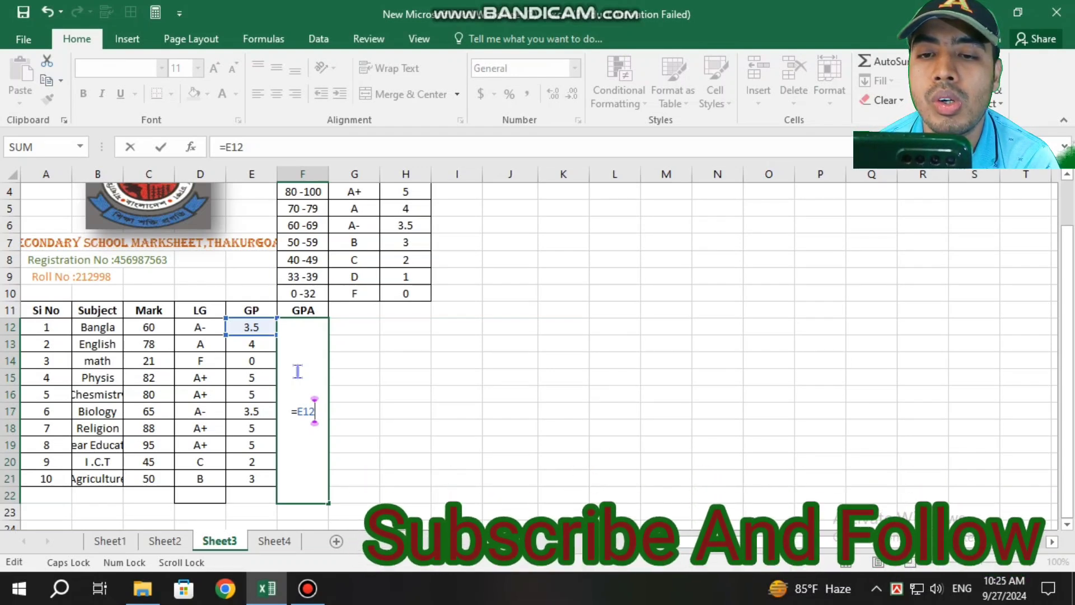
pyautogui.write('+')
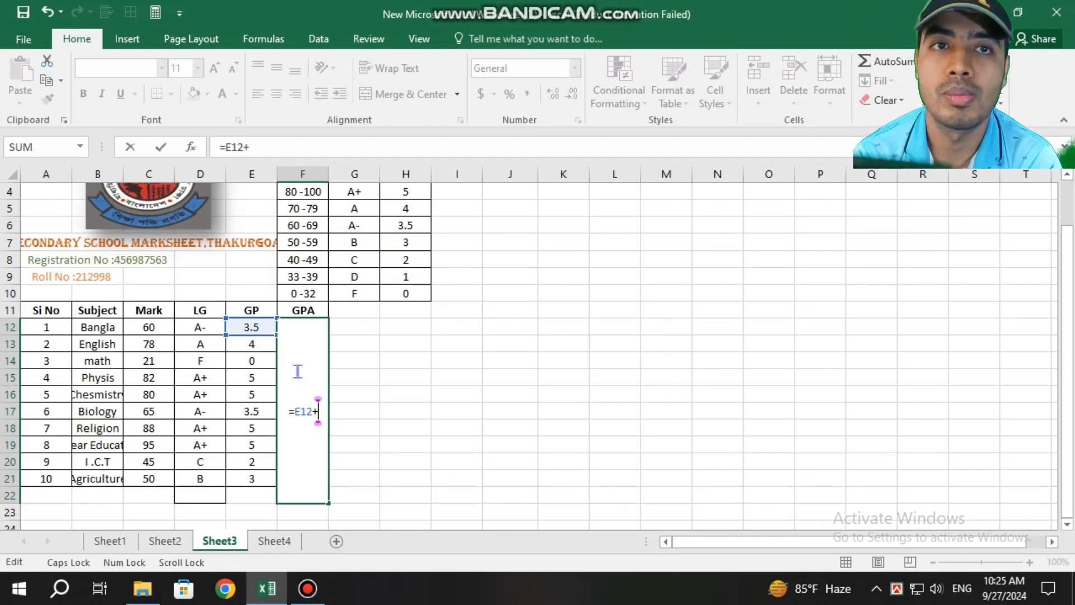
pyautogui.write('E13')
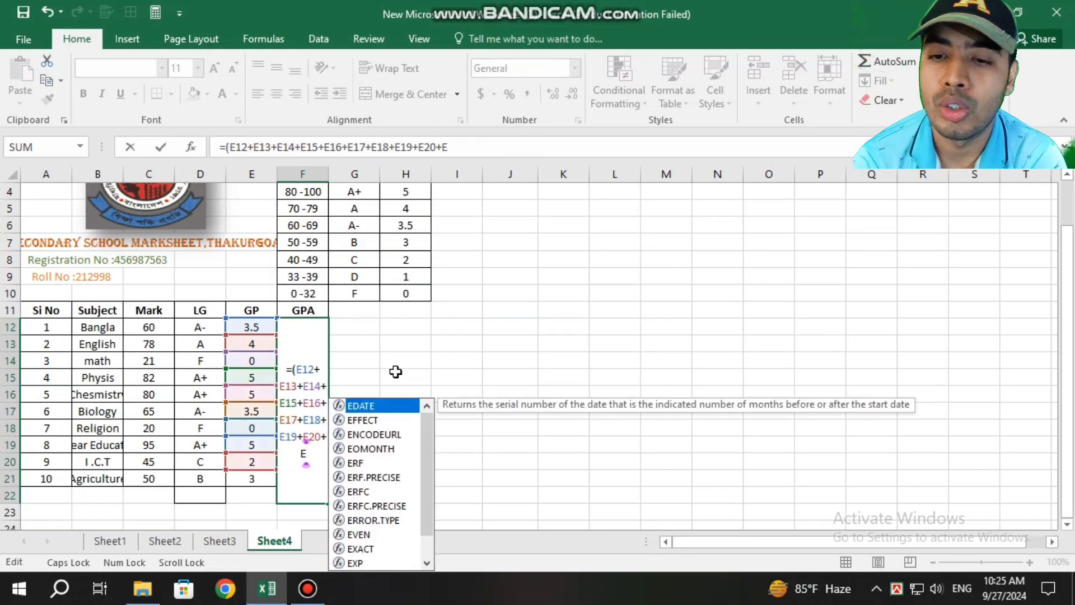
pyautogui.write('21')
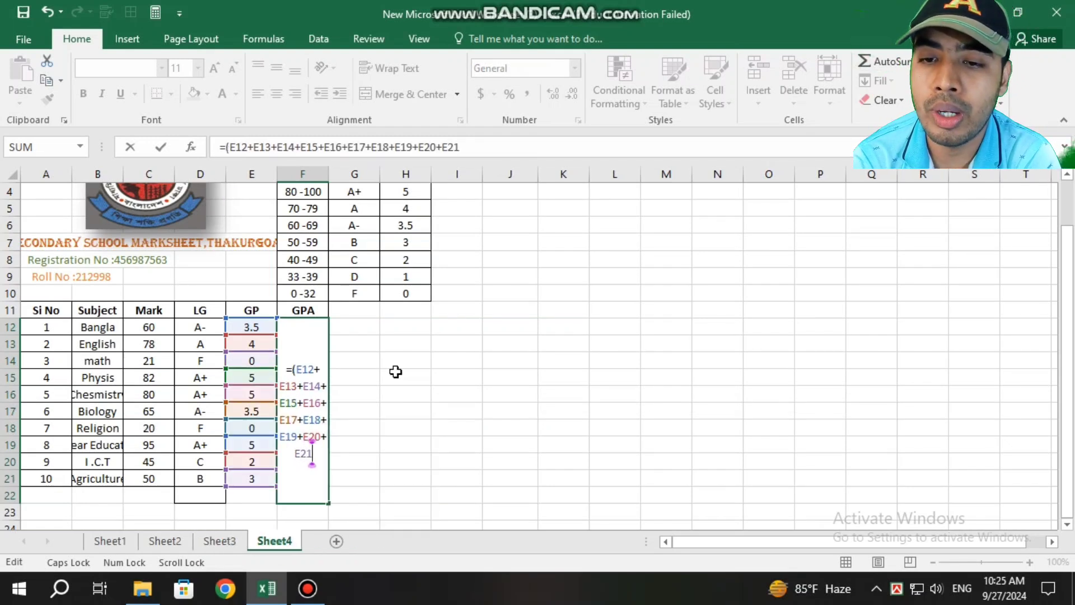
# Close the parenthesis around the grade-point sum, divide it by 10, and enter the GPA formula.
pyautogui.write(')')
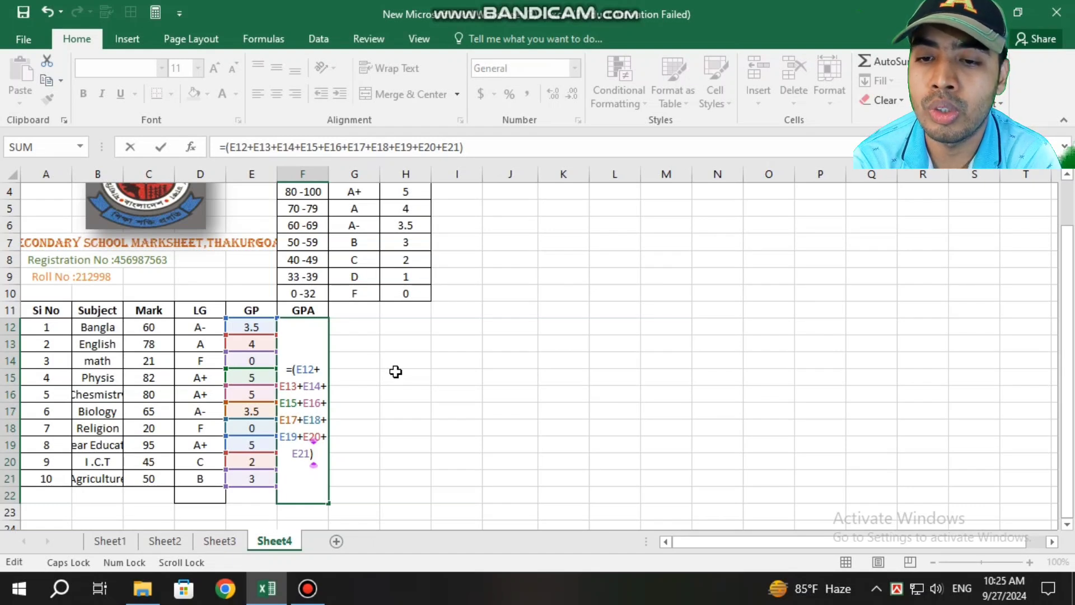
pyautogui.write('/')
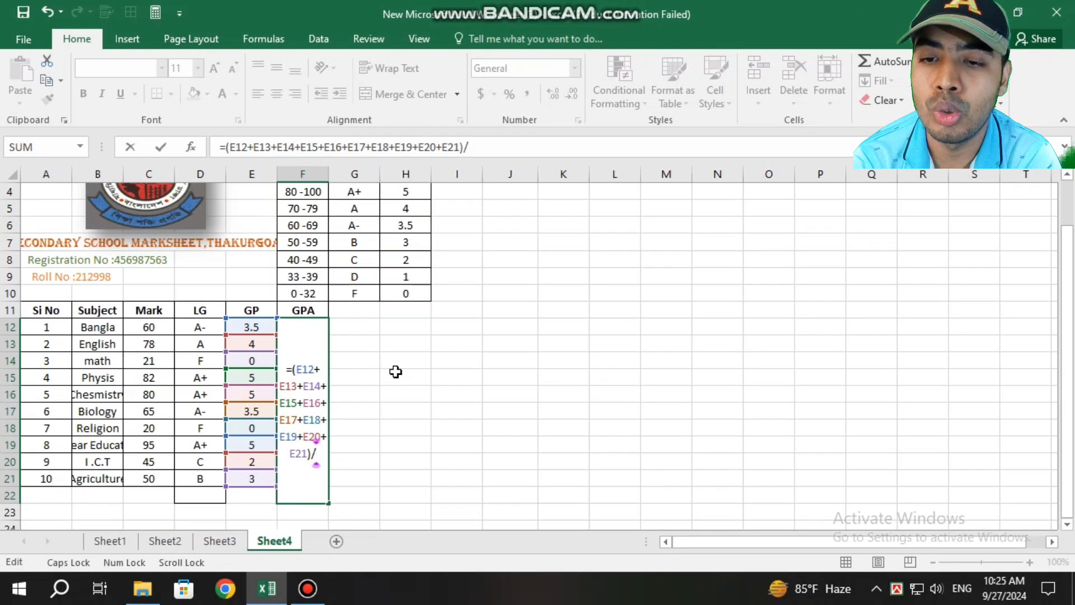
pyautogui.write('1')
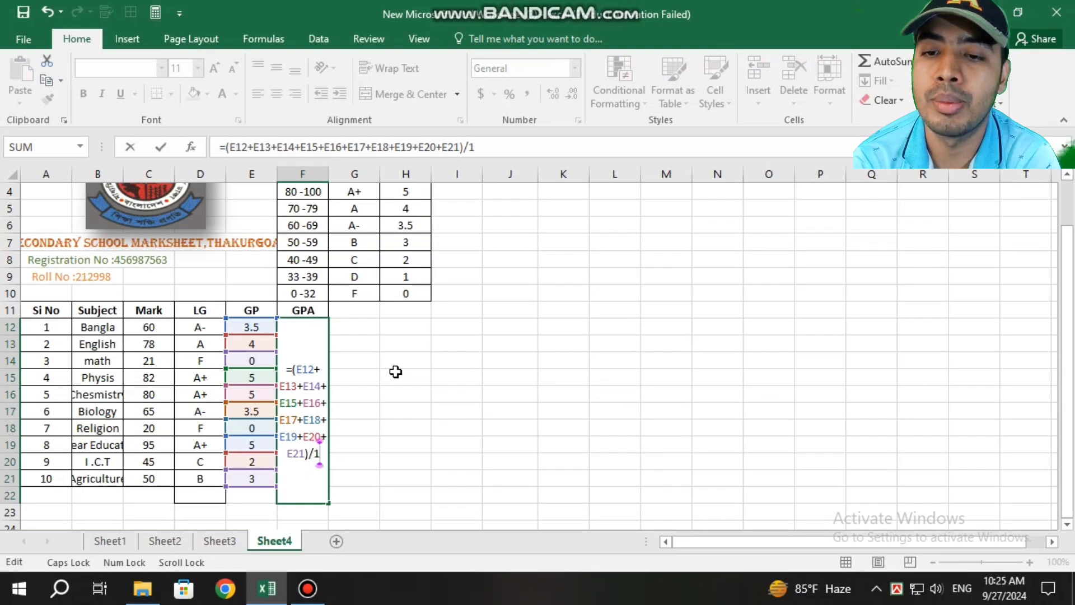
pyautogui.write('0')
pyautogui.press('Return')
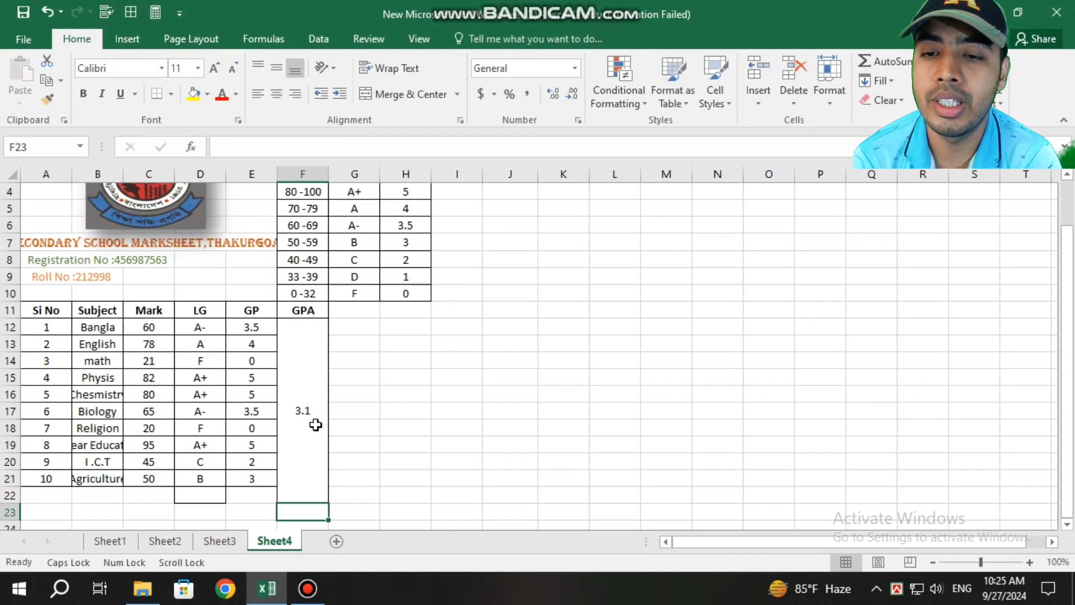
pyautogui.click(315, 425)
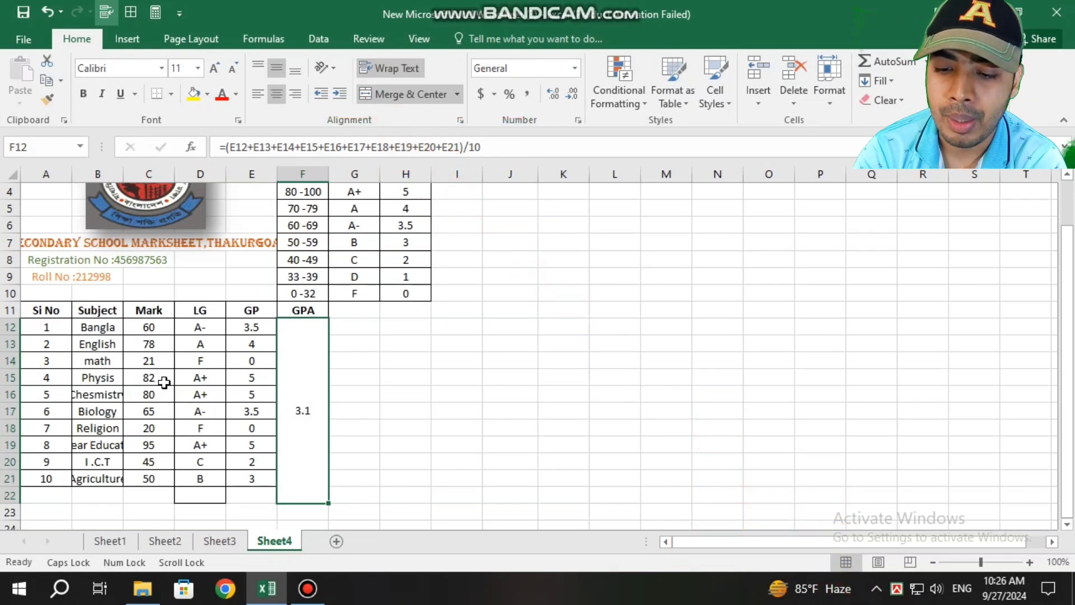
# Change the math mark in C14 to 80 and check the recalculated grade and GPA.
pyautogui.click(150, 364)
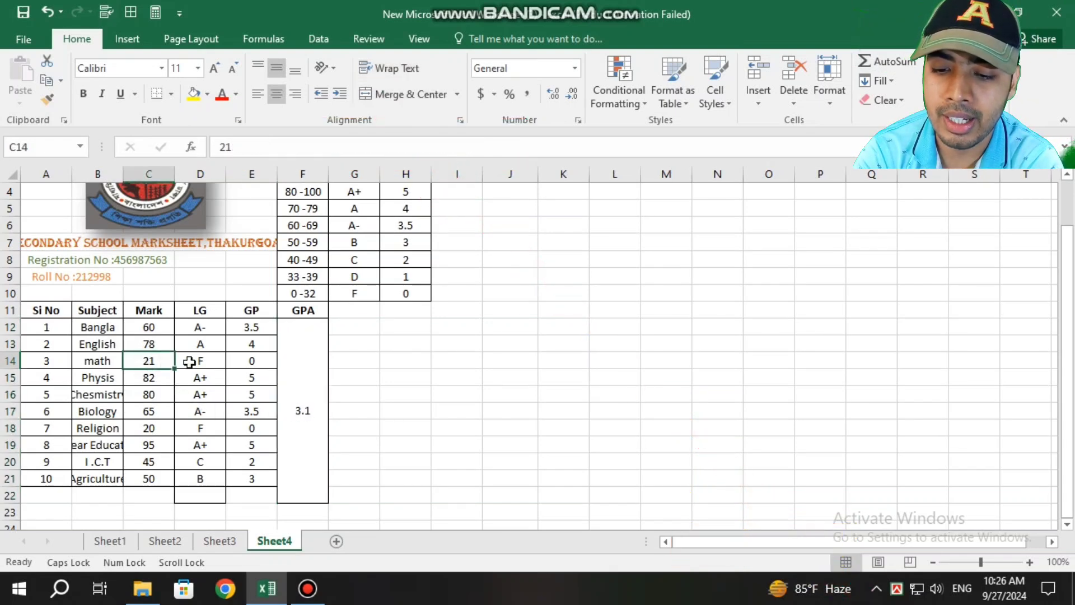
pyautogui.press('F2')
pyautogui.press('BackSpace')
pyautogui.press('BackSpace')
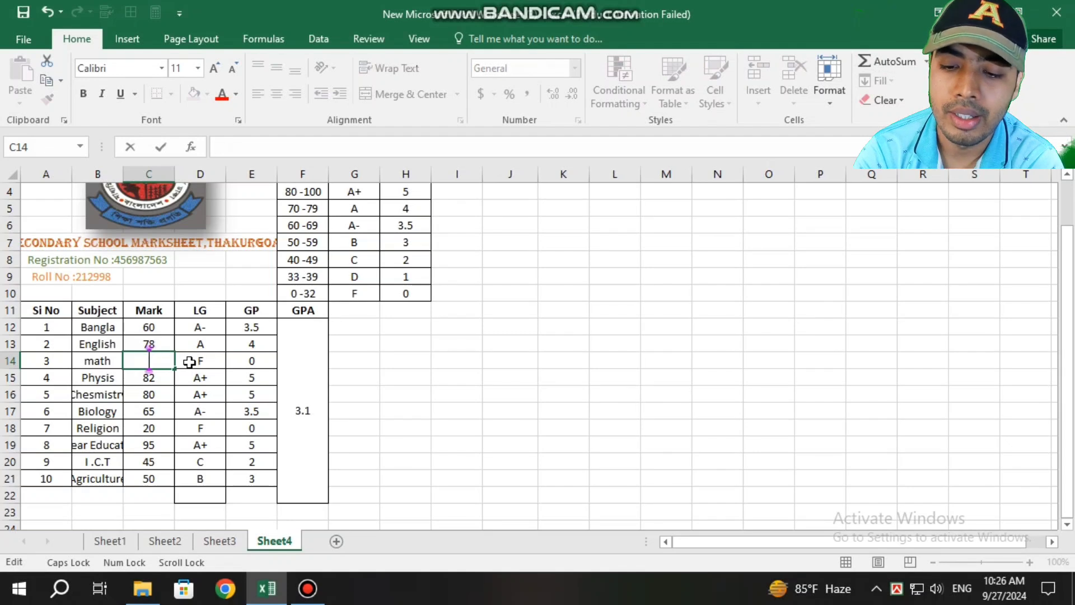
pyautogui.write('8')
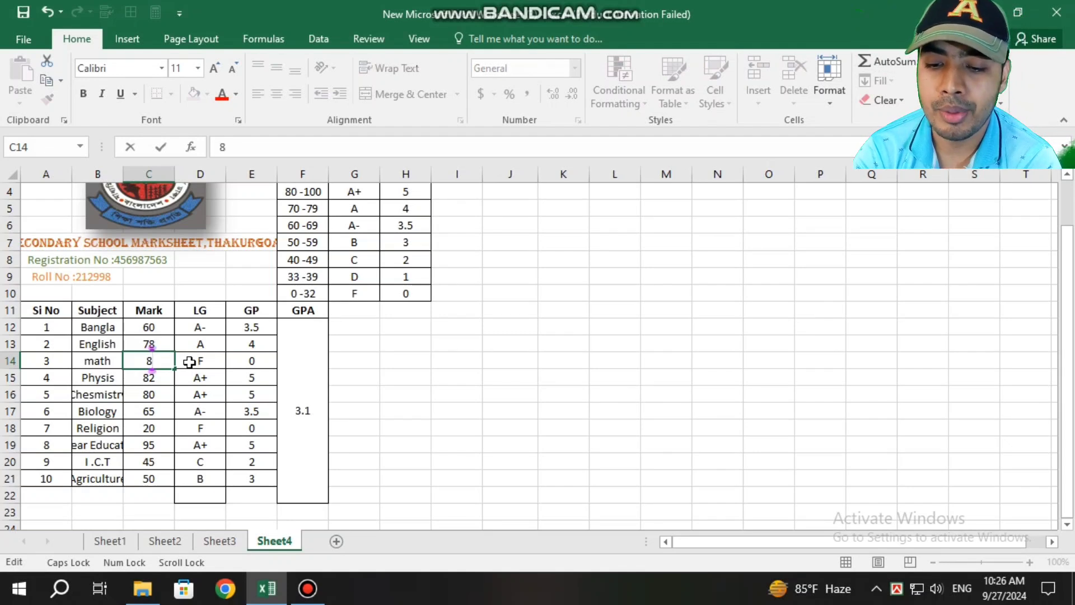
pyautogui.write('0')
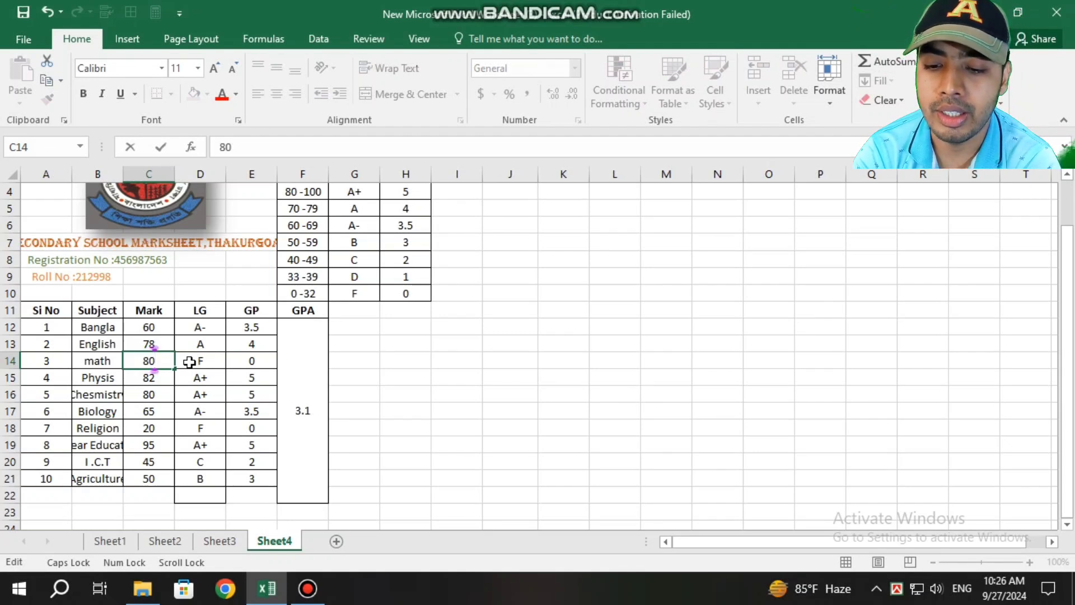
pyautogui.press('Return')
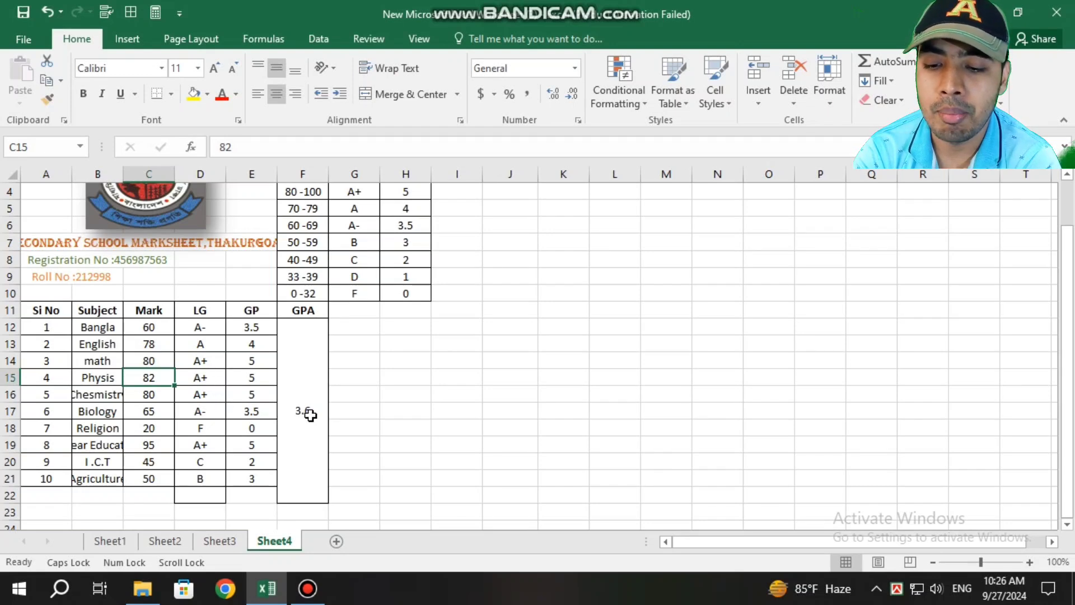
pyautogui.scroll(1, 275, 413)
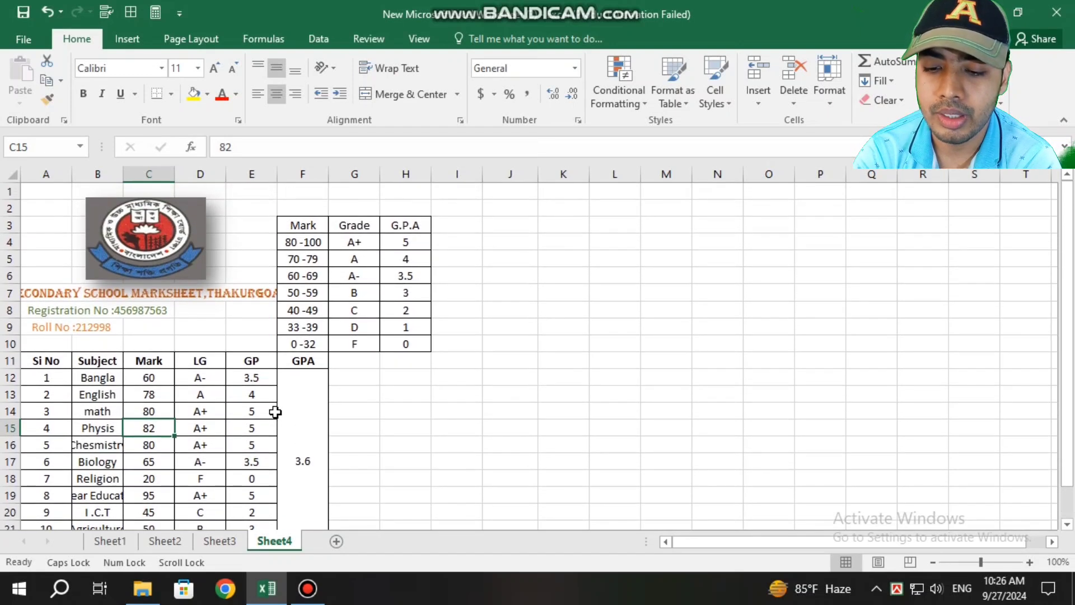